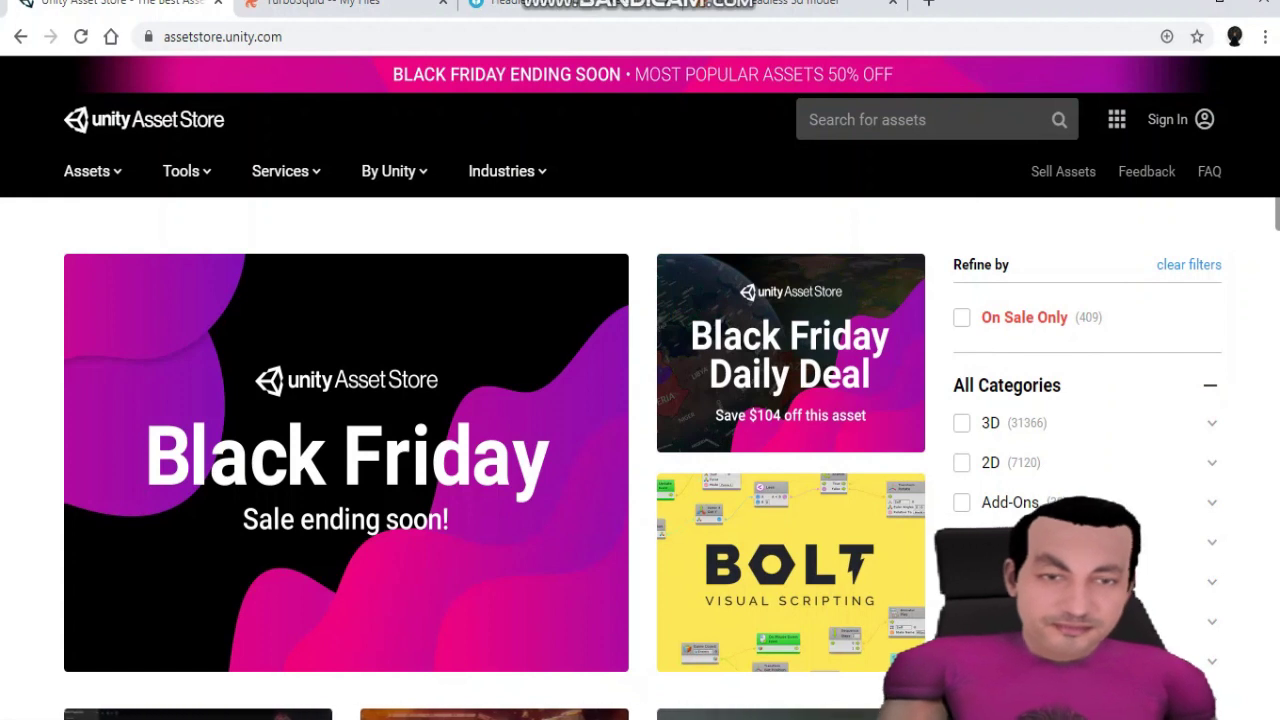
- Search the Unity Asset Store for 'avatar maker free'
click(900, 119)
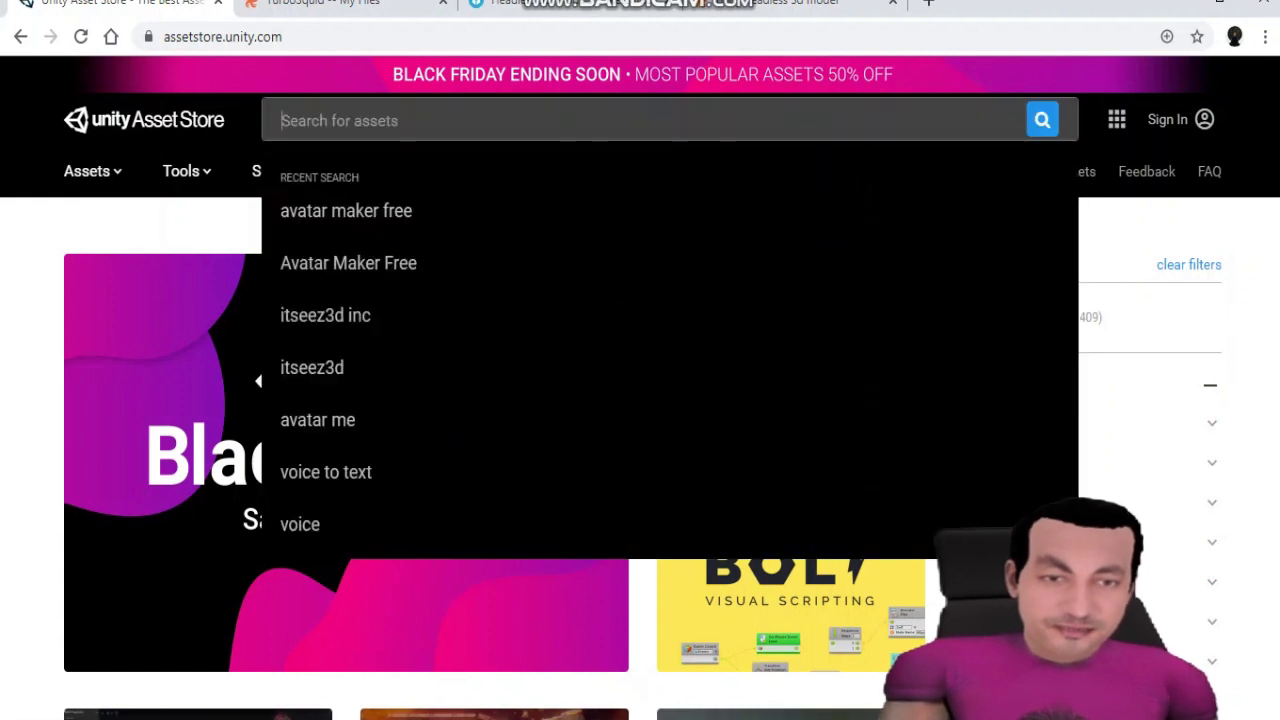
text(avatra)
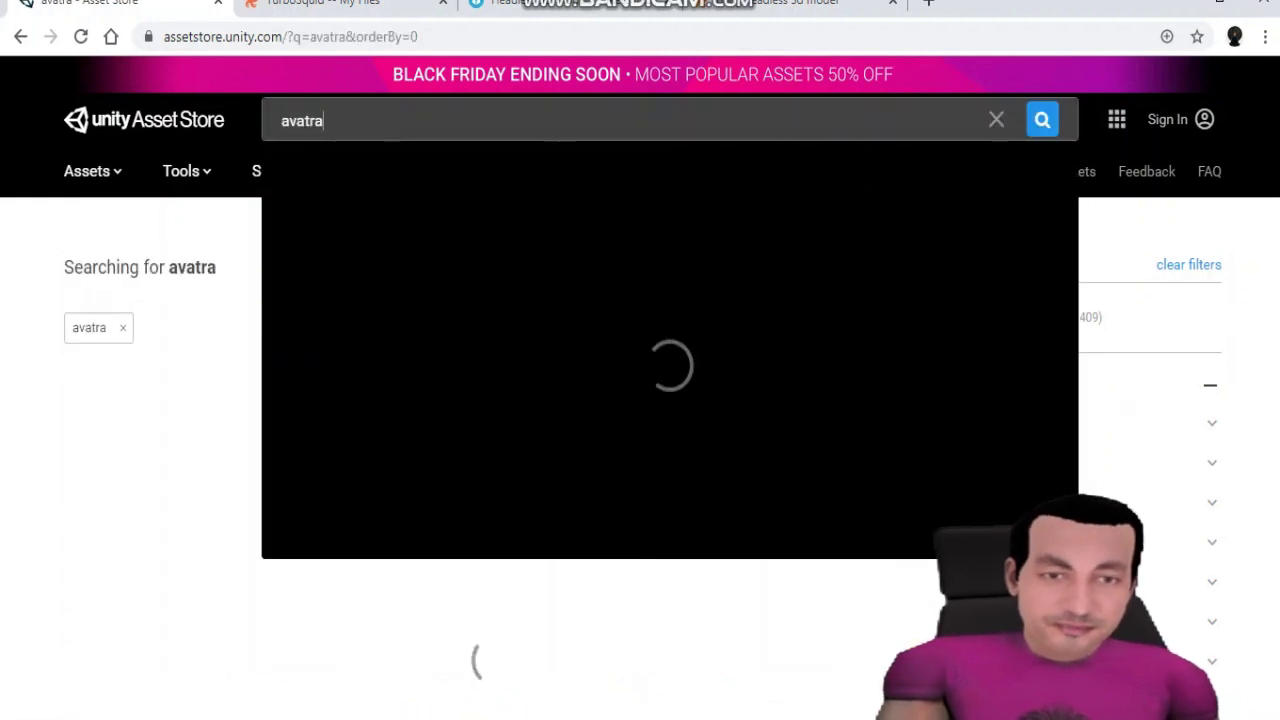
key(BackSpace)
key(BackSpace)
key(BackSpace)
key(BackSpace)
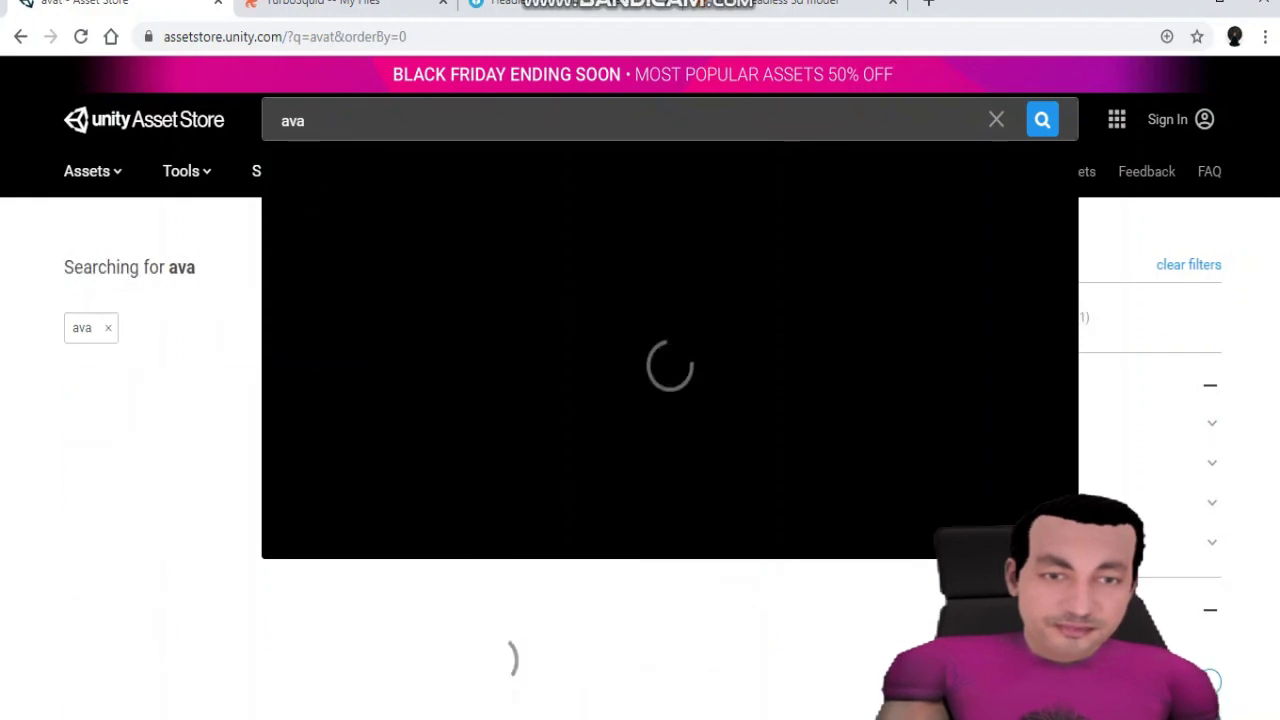
text(tar maker free)
key(Return)
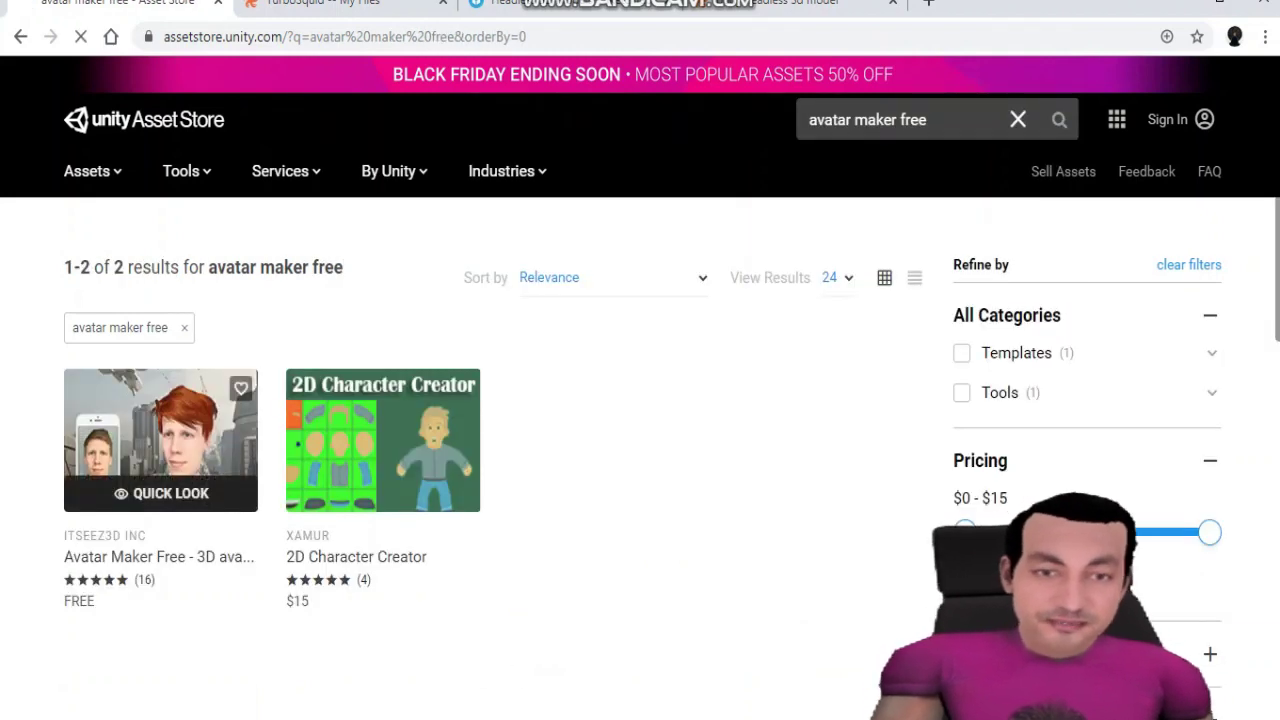
- Open the Avatar Maker Free package page, then minimize Chrome to show the desktop
click(160, 440)
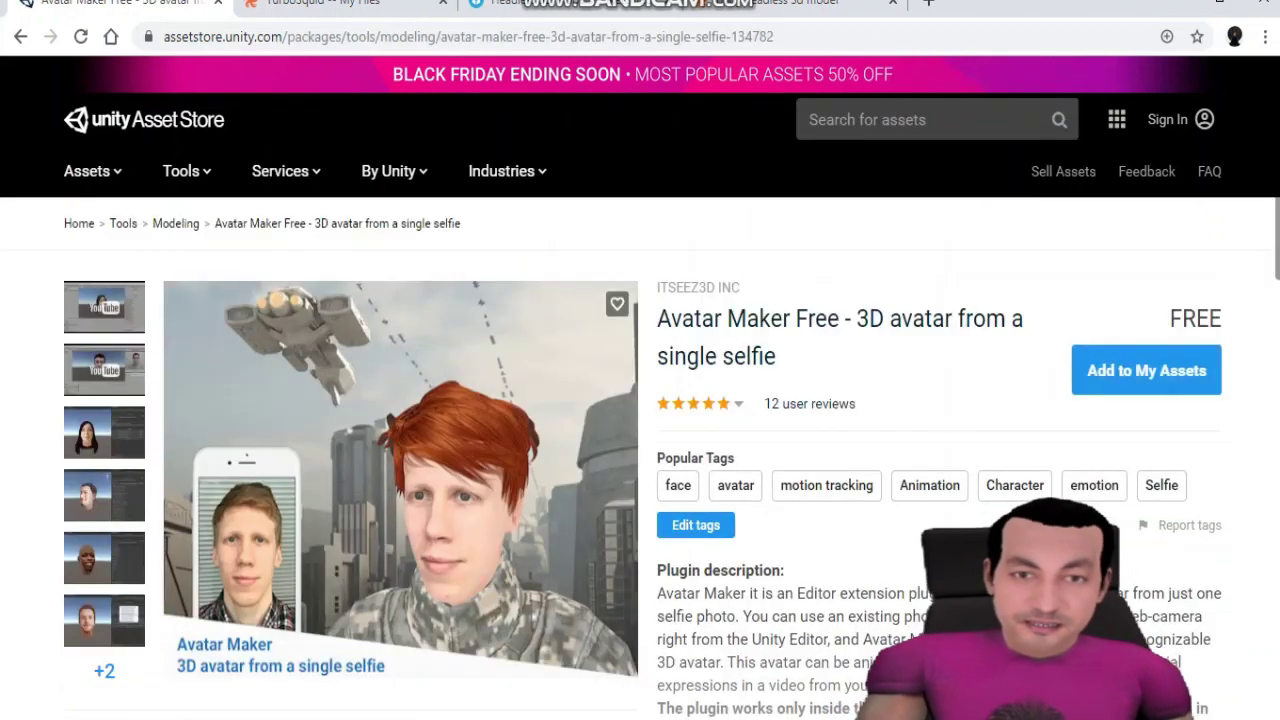
scroll(640, 450, down, 1)
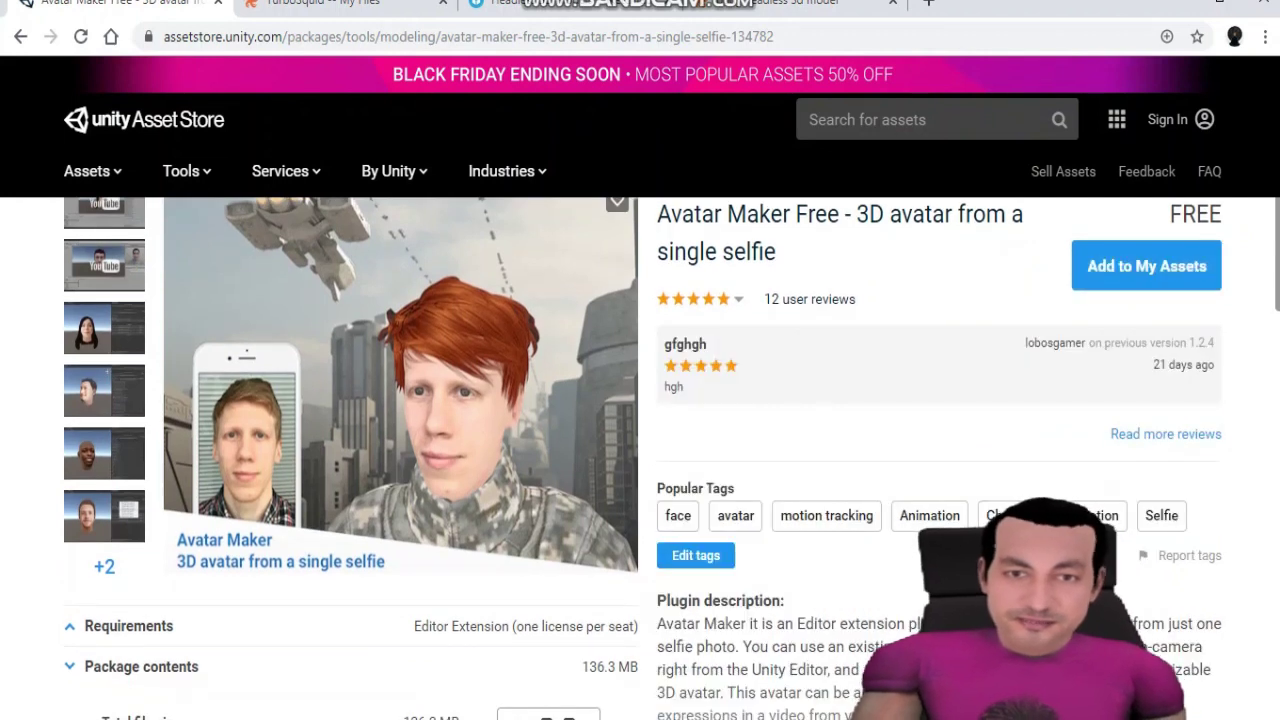
click(1219, 3)
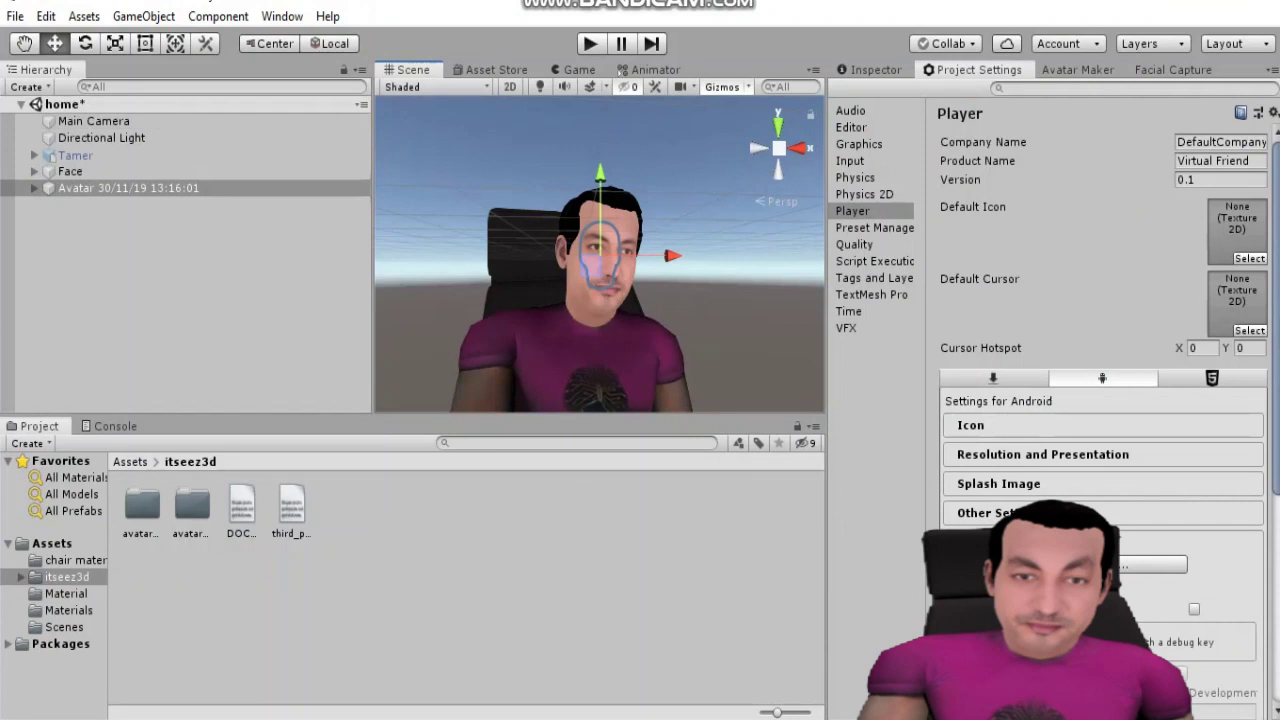
- Return to Unity and open the Avatar Maker Avatars panel from Window > Avatar Maker
key(ctrl+9)
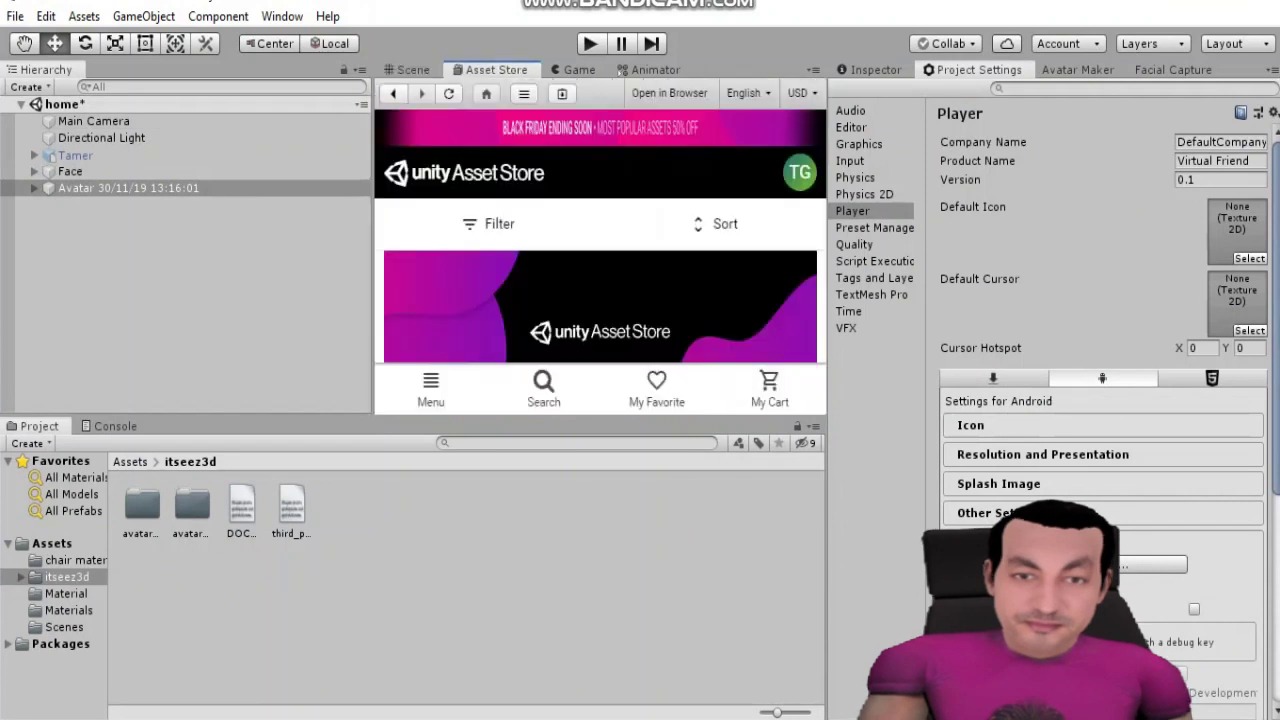
key(alt+w)
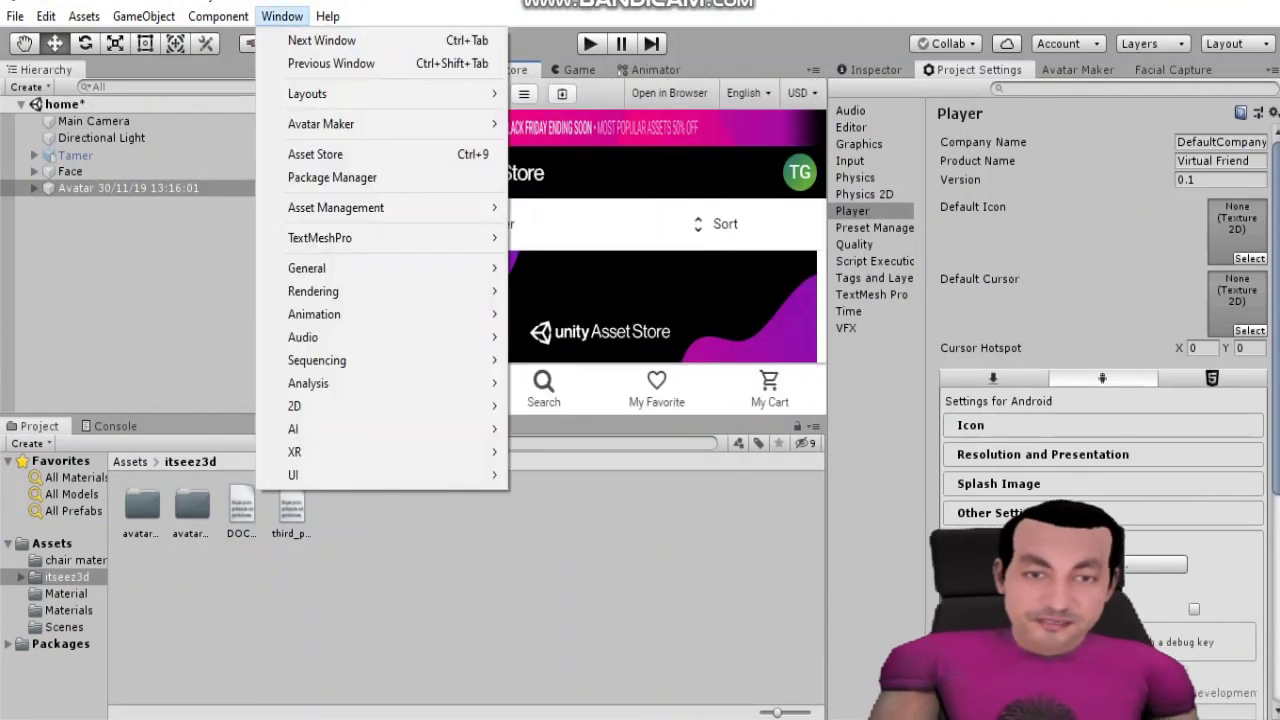
mouse_move(330, 123)
key(Right)
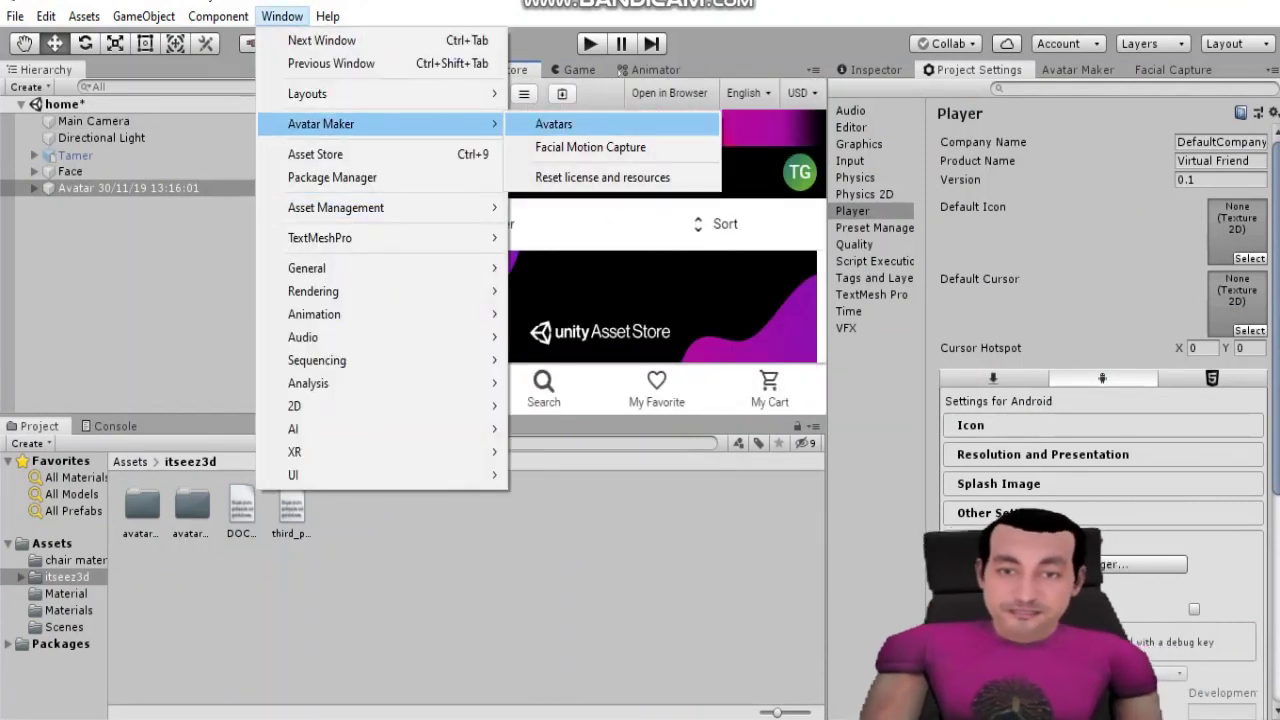
key(Return)
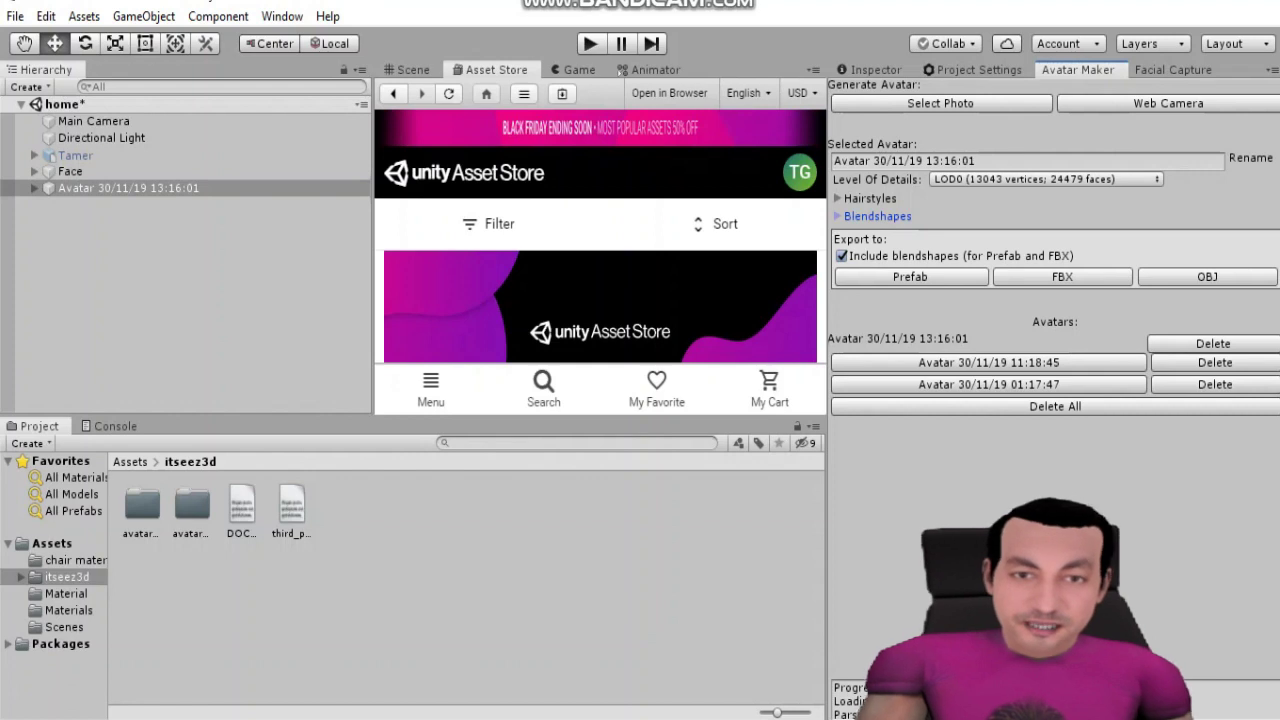
- Generate a new avatar from the selfie photo using Select Photo
click(940, 103)
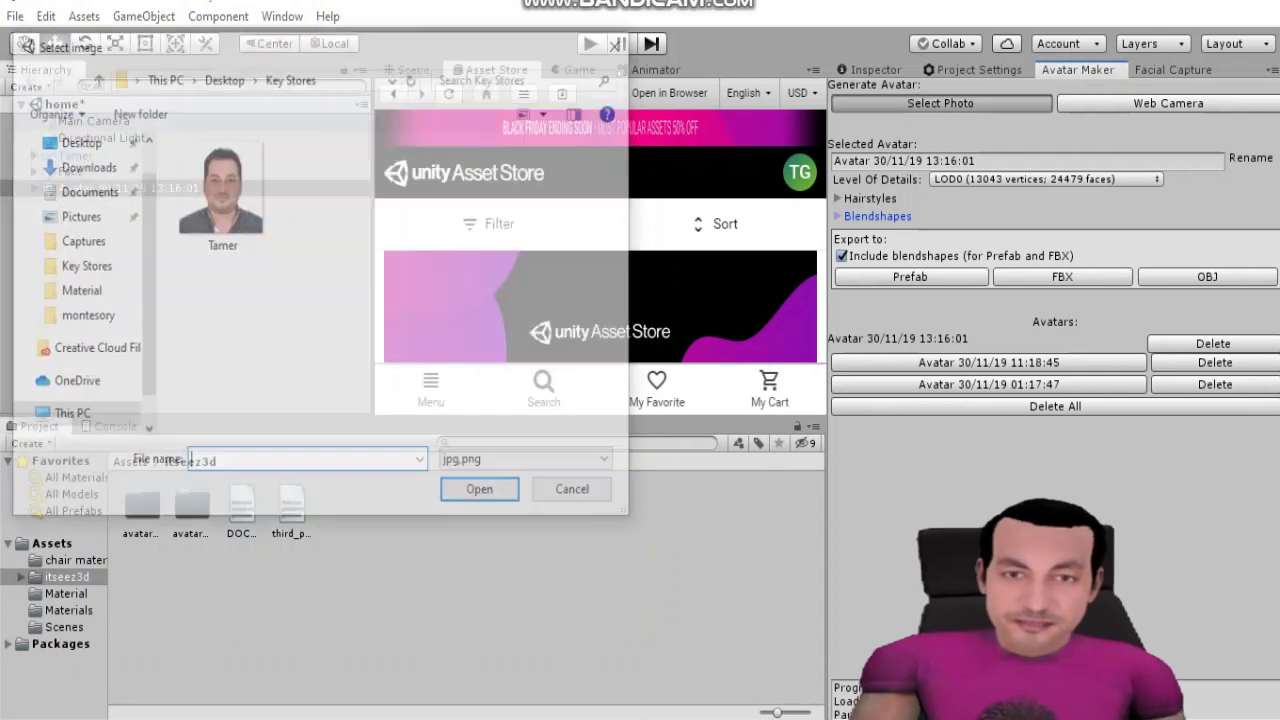
click(220, 195)
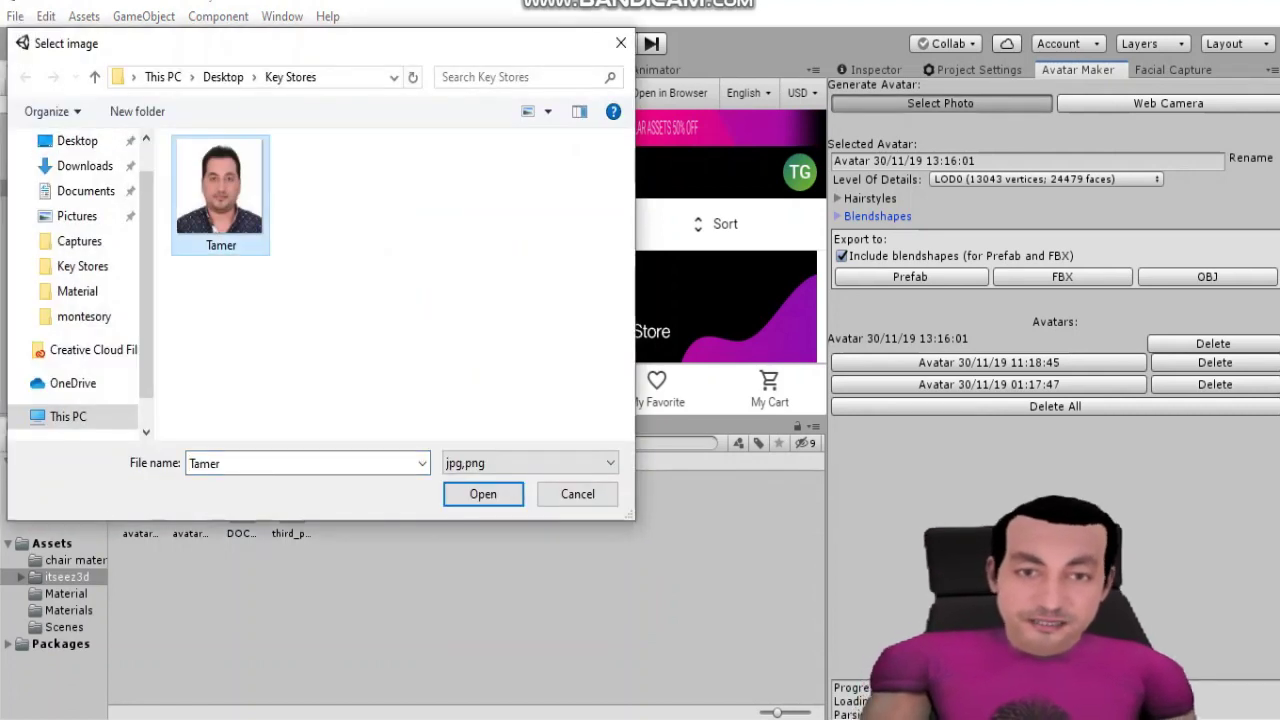
key(Return)
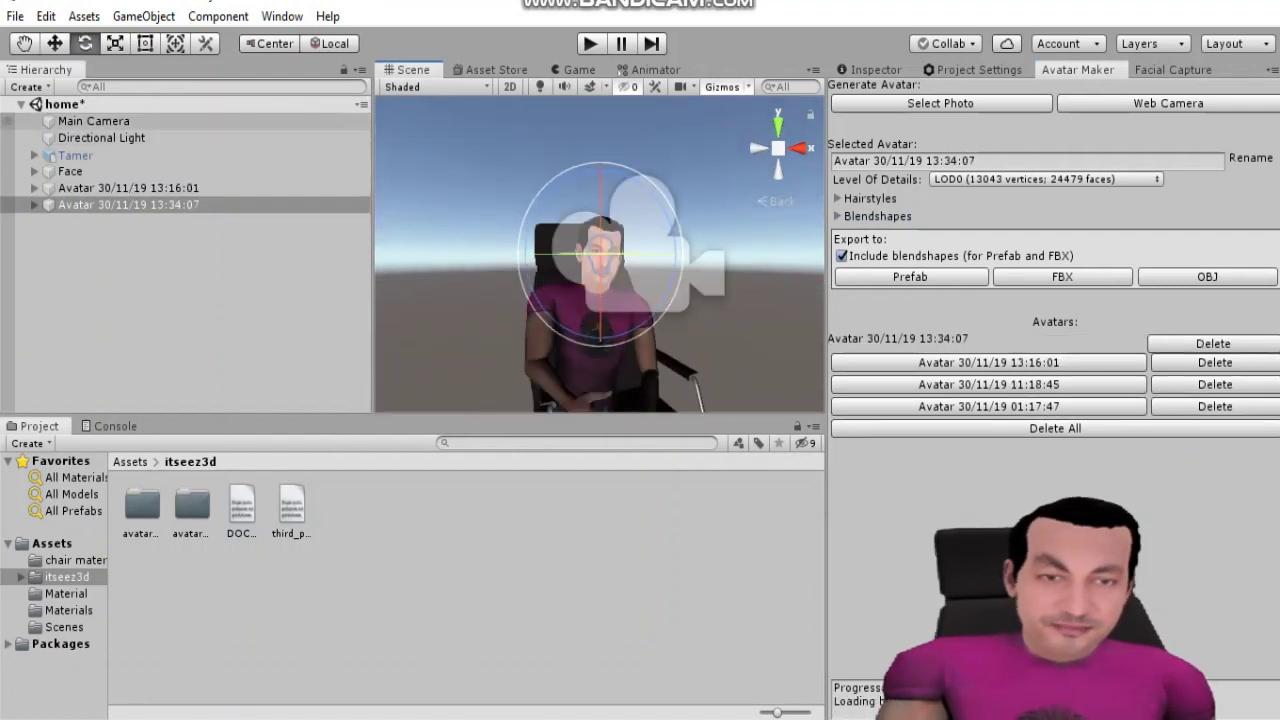
- Switch to the Move tool and zoom the Scene view toward the new avatar head
click(54, 43)
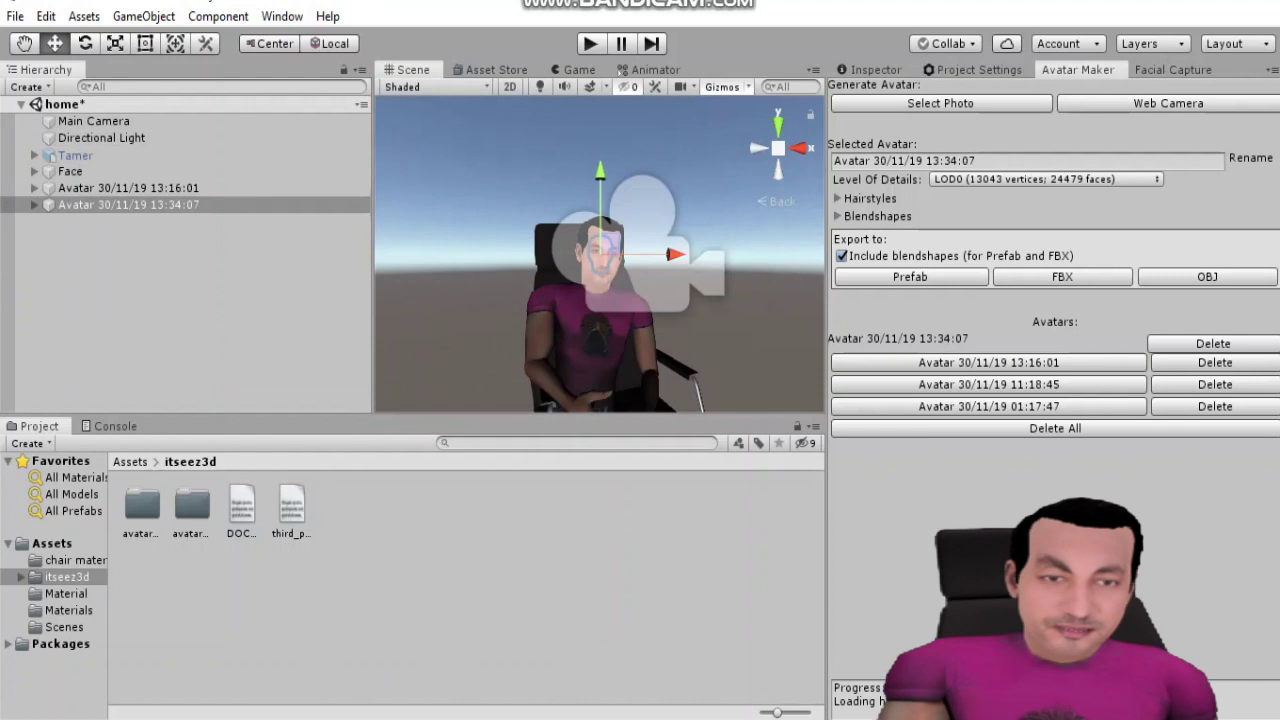
scroll(600, 250, up, 5)
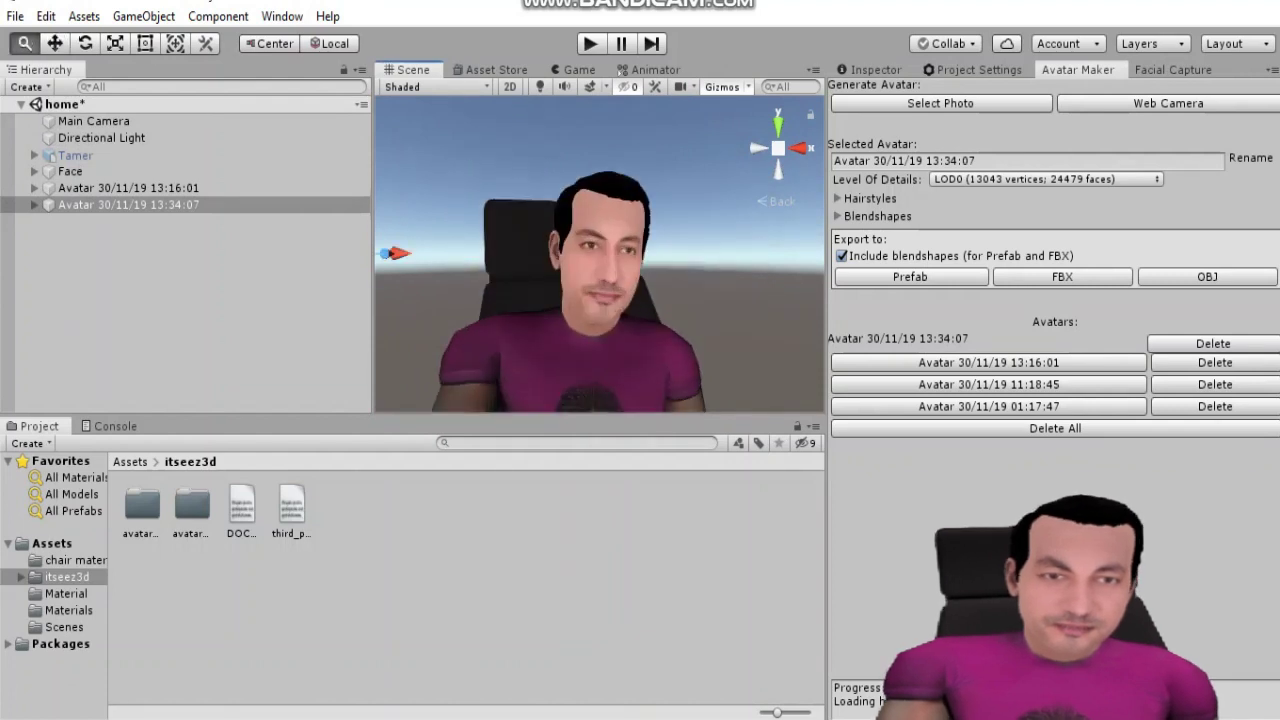
scroll(600, 250, up, 3)
scroll(600, 250, up, 2)
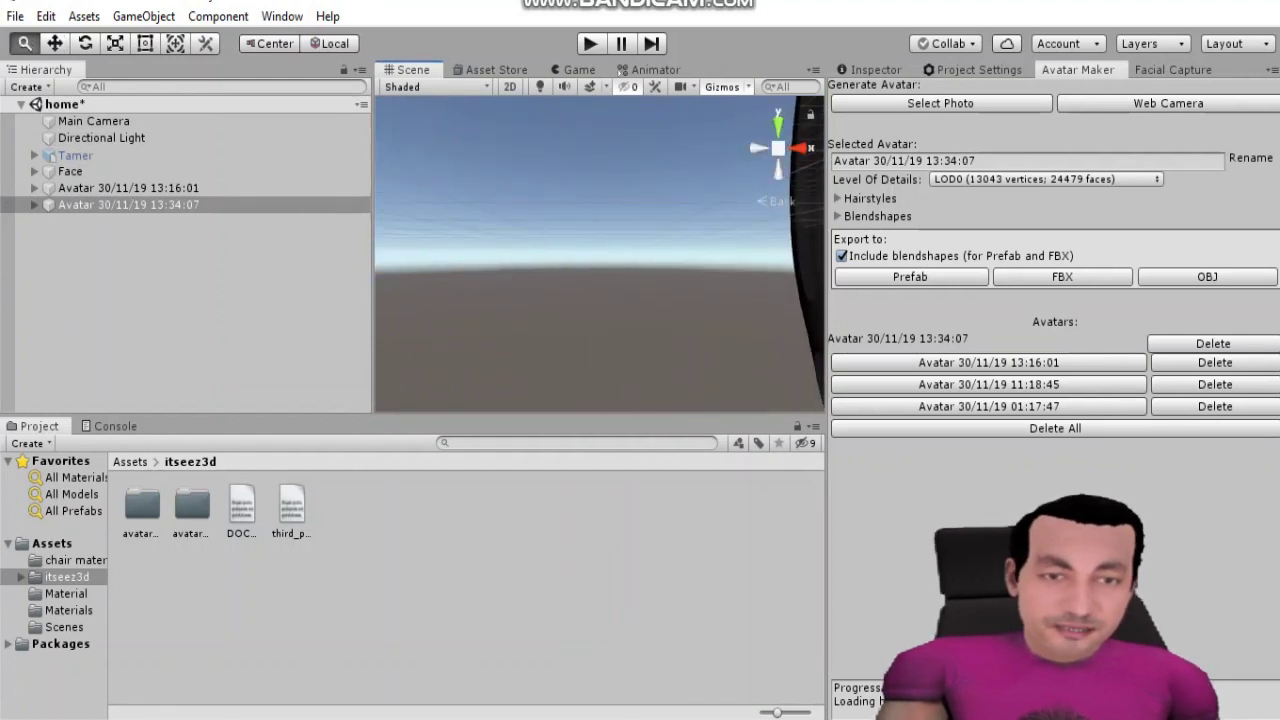
scroll(600, 250, down, 3)
scroll(600, 250, up, 3)
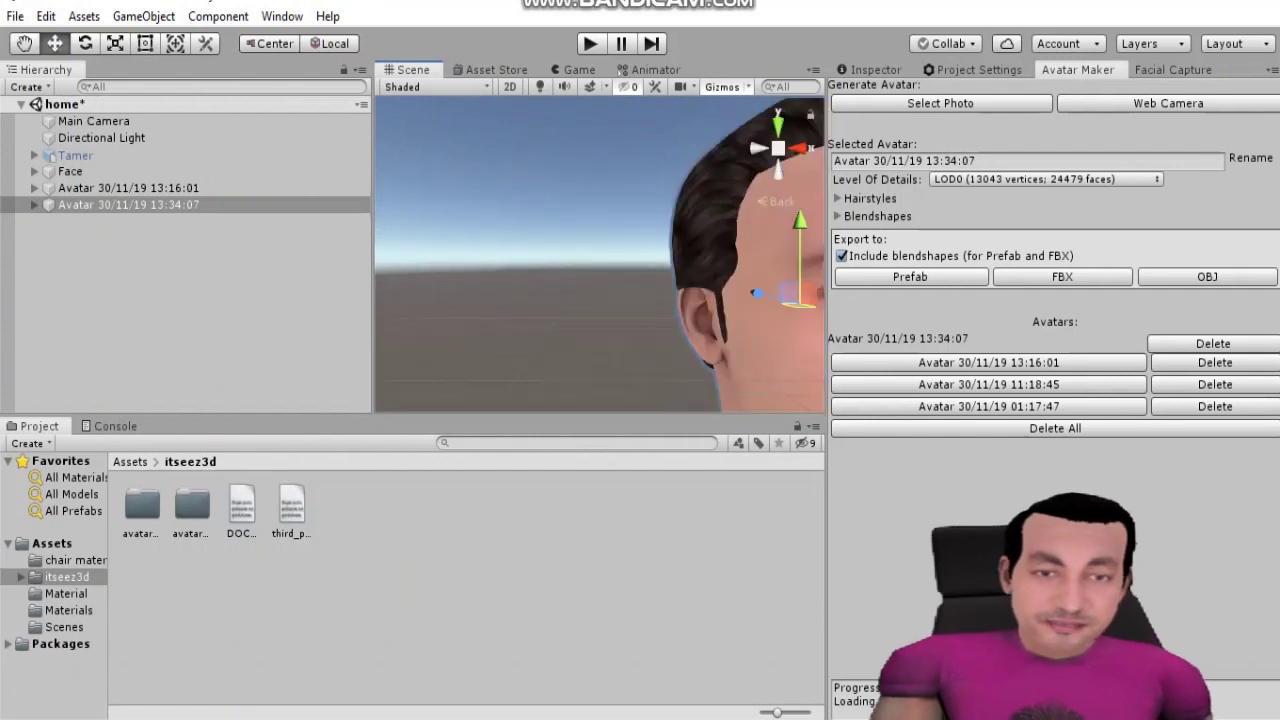
scroll(600, 250, down, 2)
scroll(600, 250, up, 1)
scroll(600, 250, down, 5)
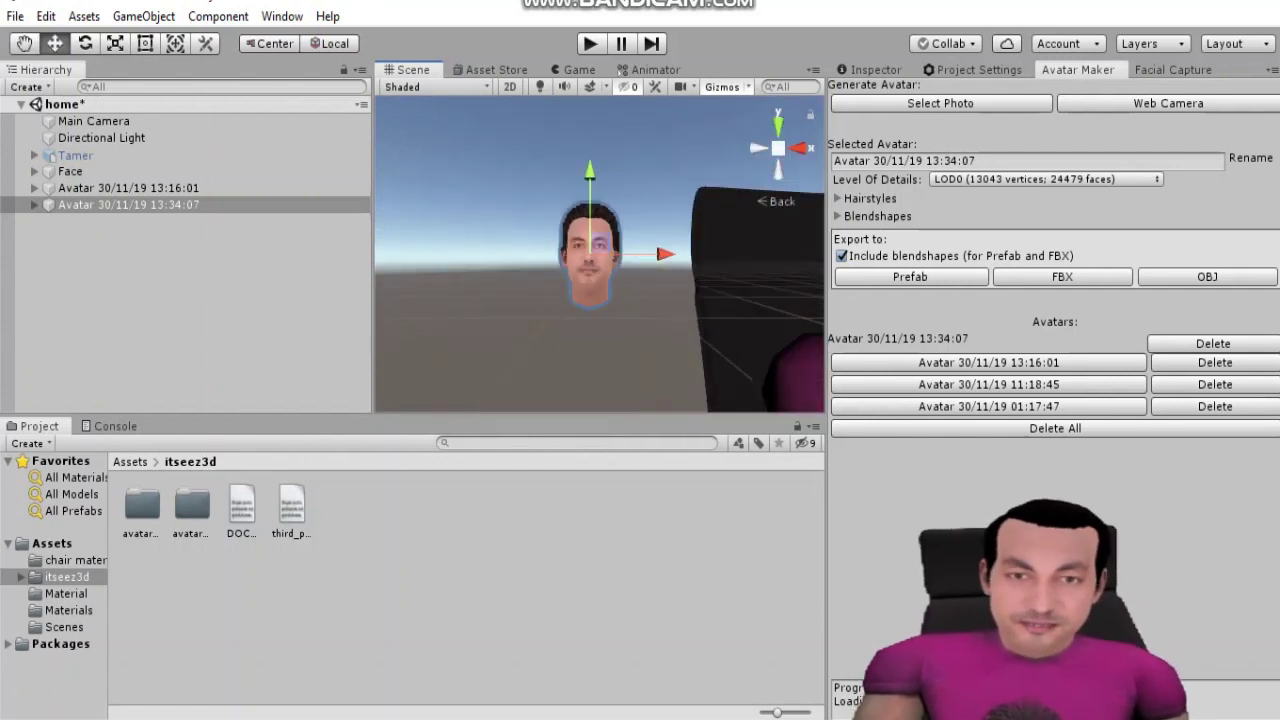
- Frame the avatar head, centre it, and orbit to look down on it
key(f)
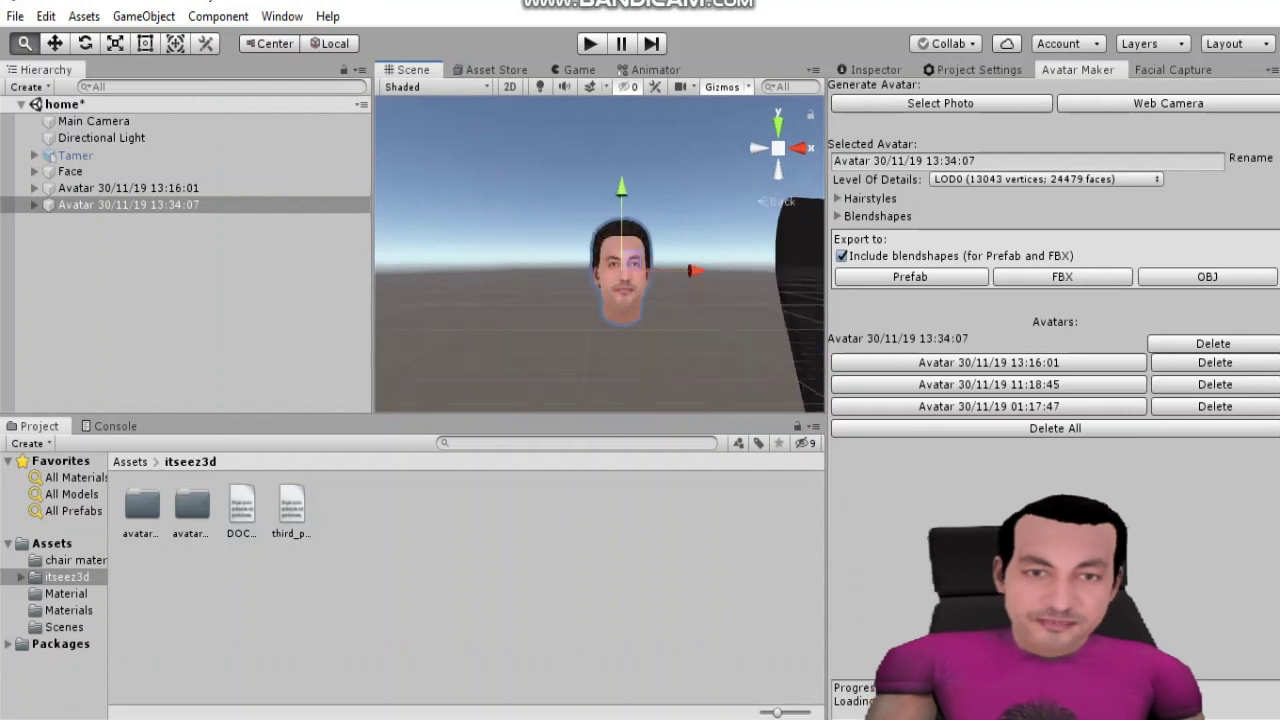
key(Right)
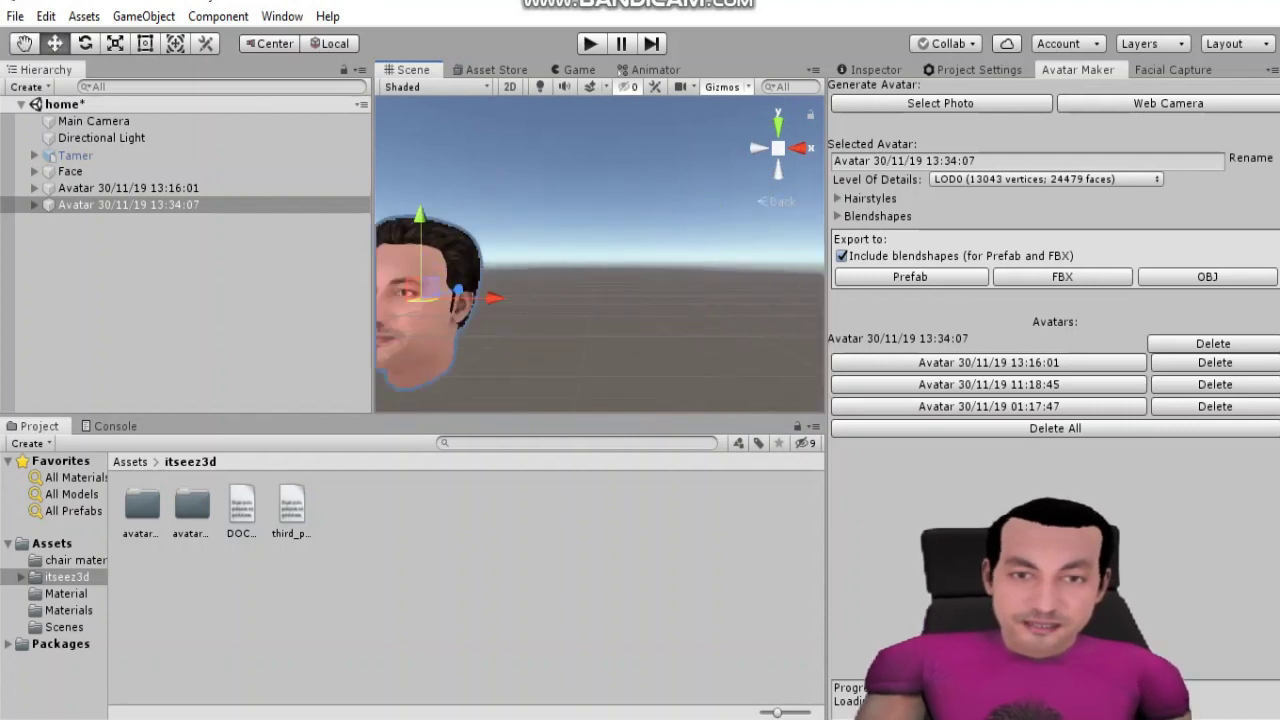
key(Left)
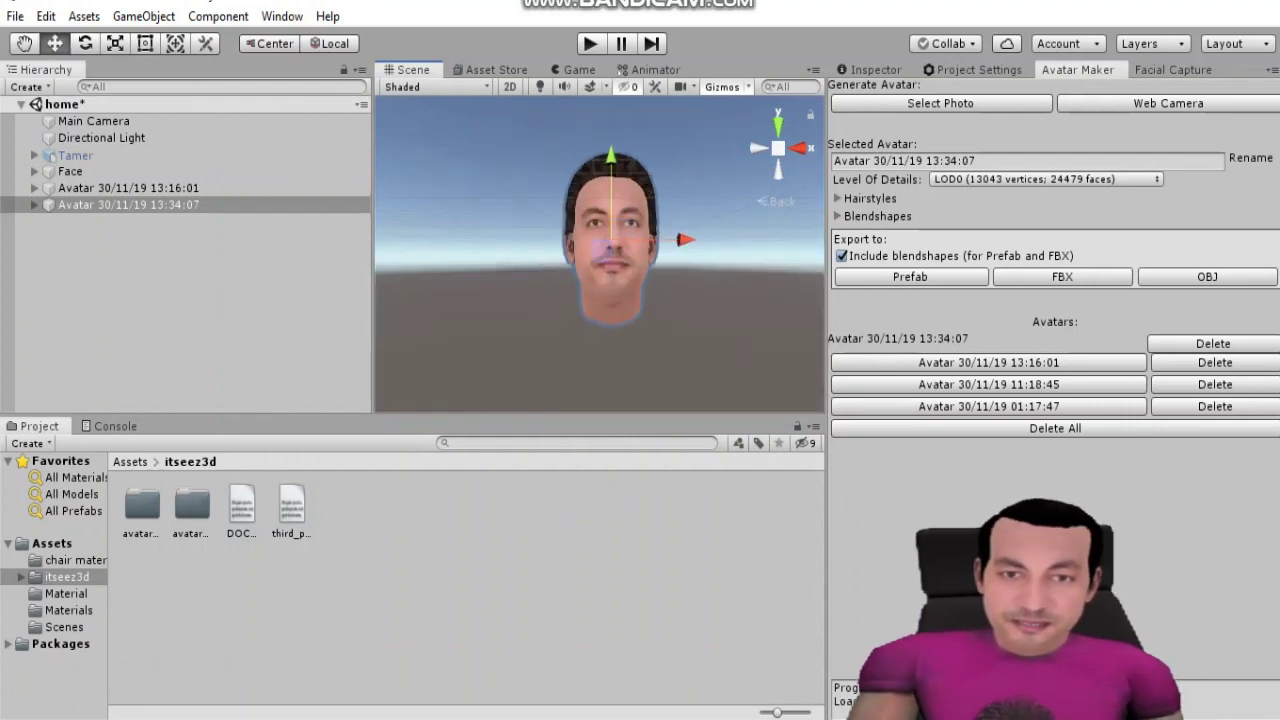
scroll(600, 250, up, 5)
scroll(600, 250, down, 5)
mouse_move(600, 250)
alt+mouse_down()
mouse_move(630, 270)
mouse_move(580, 250)
alt+mouse_up()
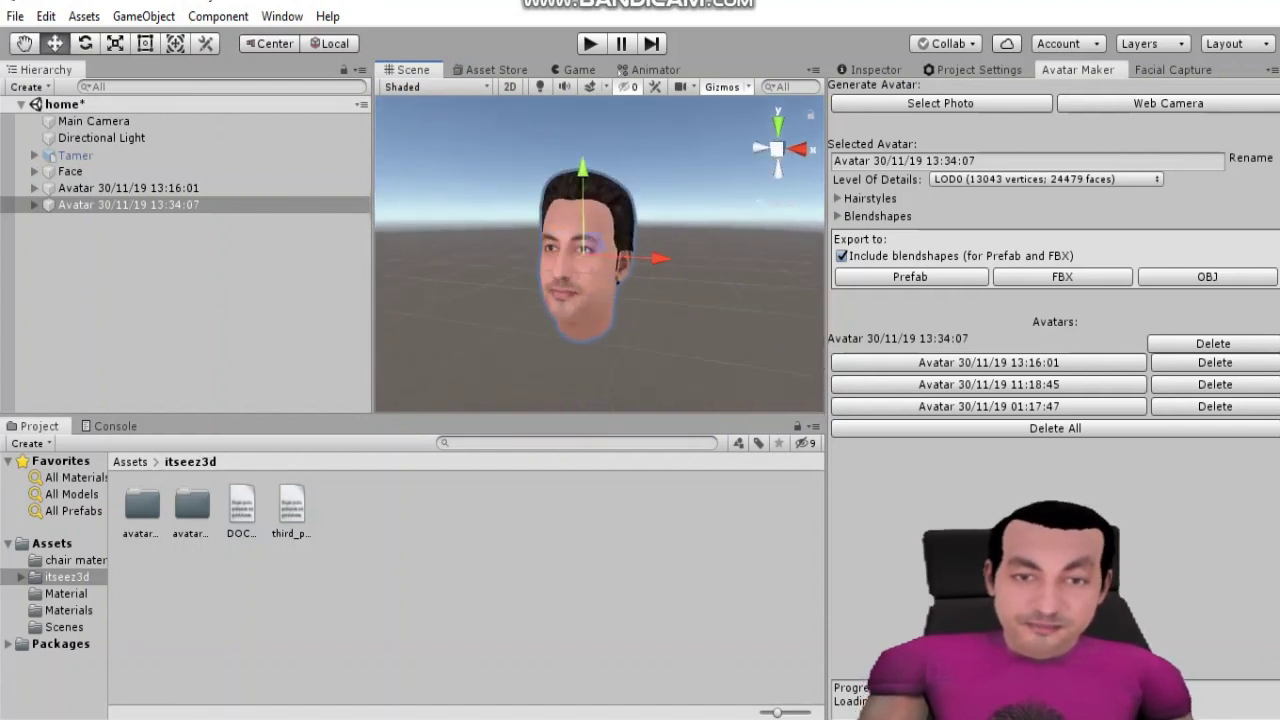
scroll(600, 250, up, 5)
scroll(600, 250, down, 5)
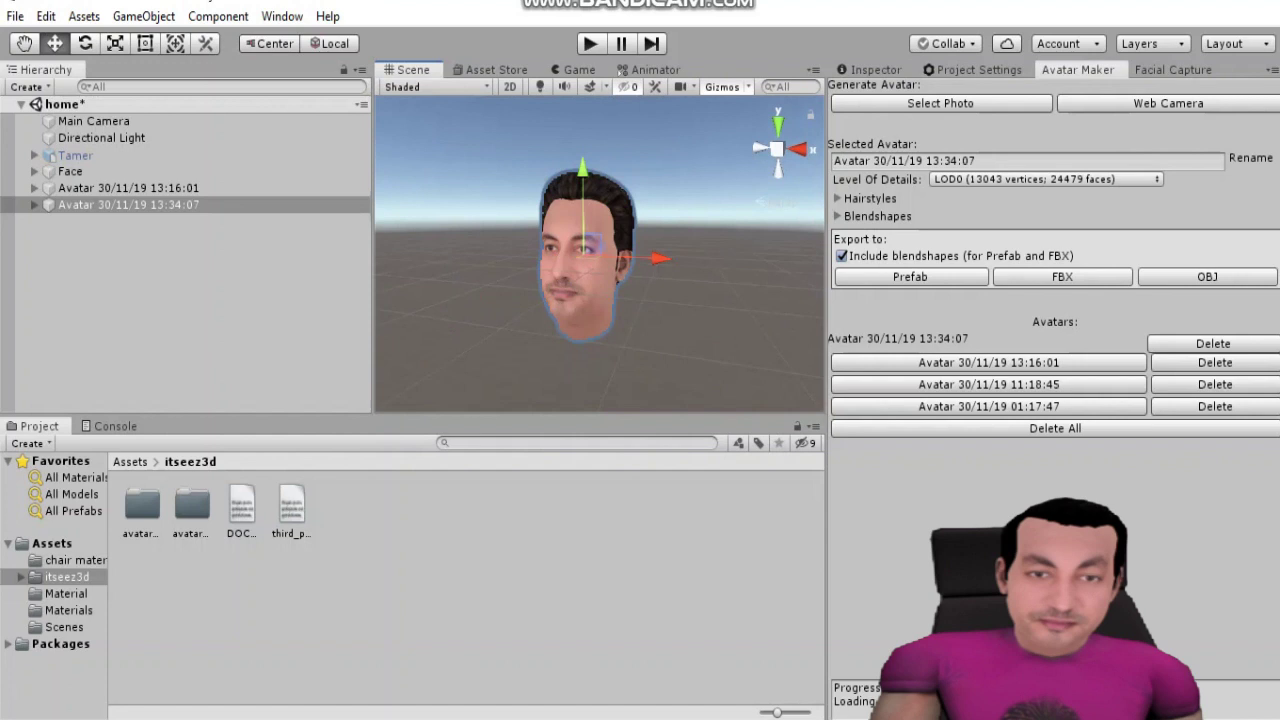
- Expand Hairstyles, try classic_side_part and bob_parted, and settle on facegen_classic_tapper
click(866, 198)
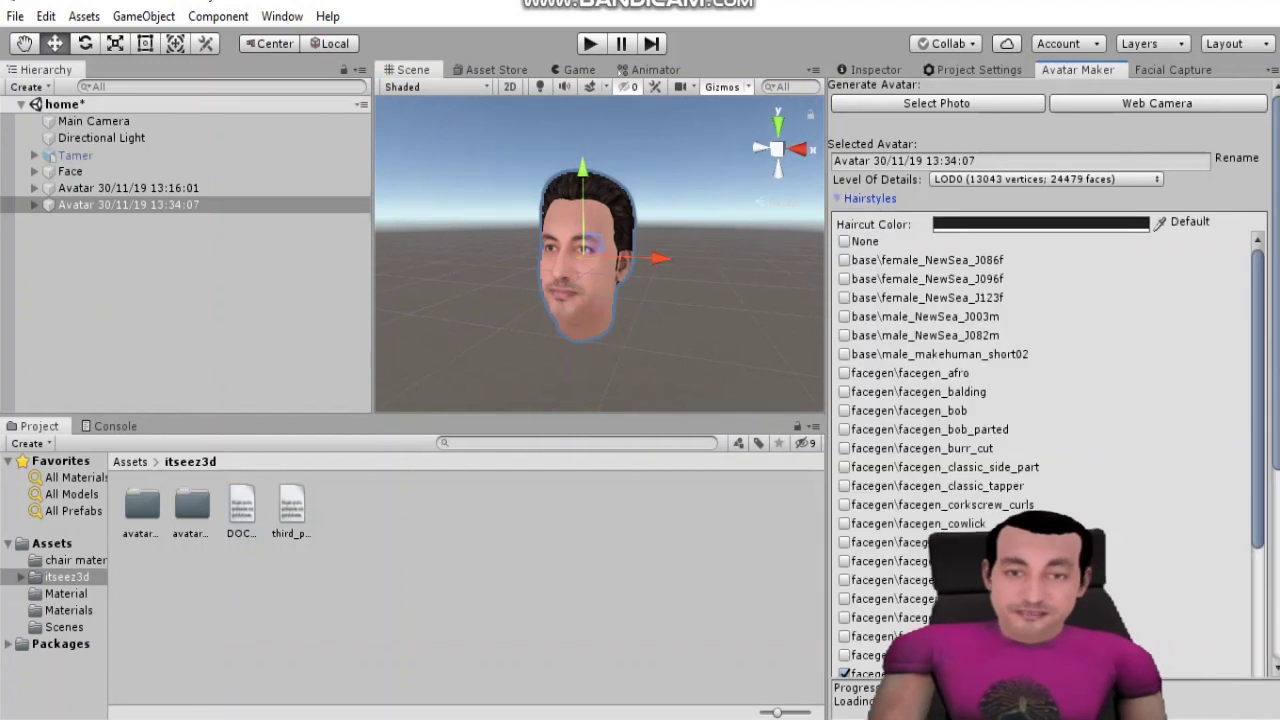
click(844, 485)
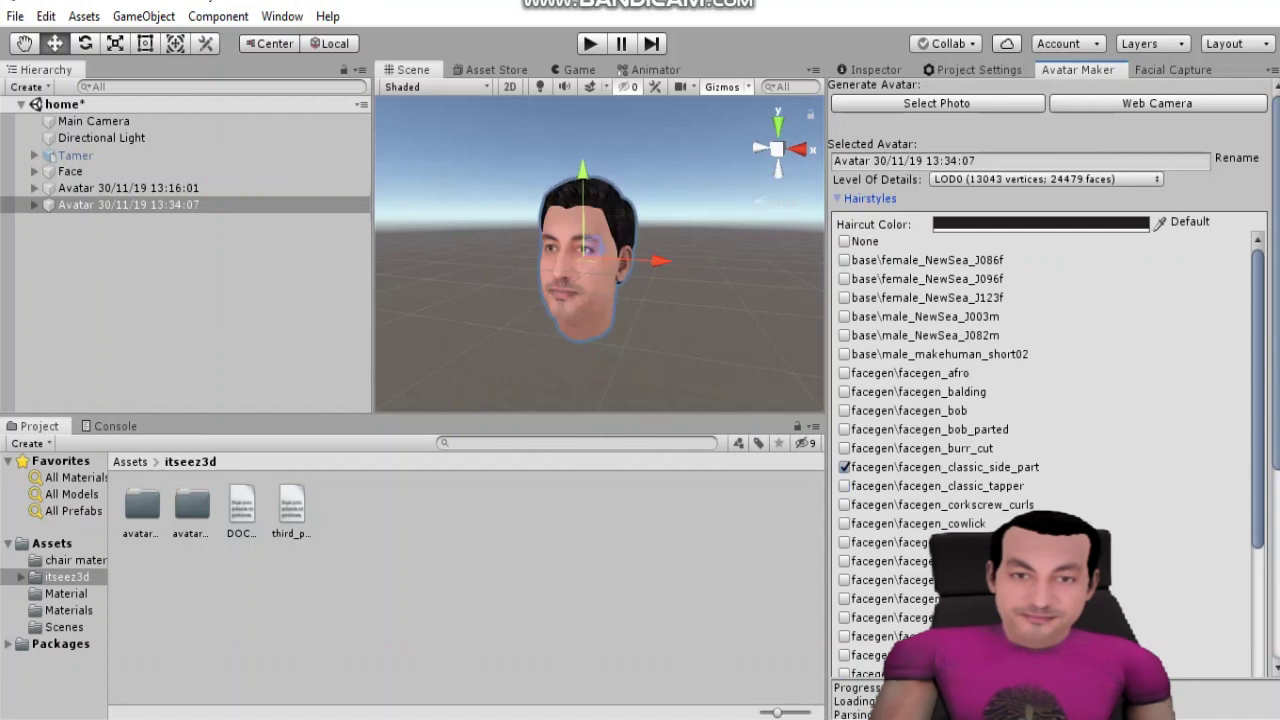
click(844, 485)
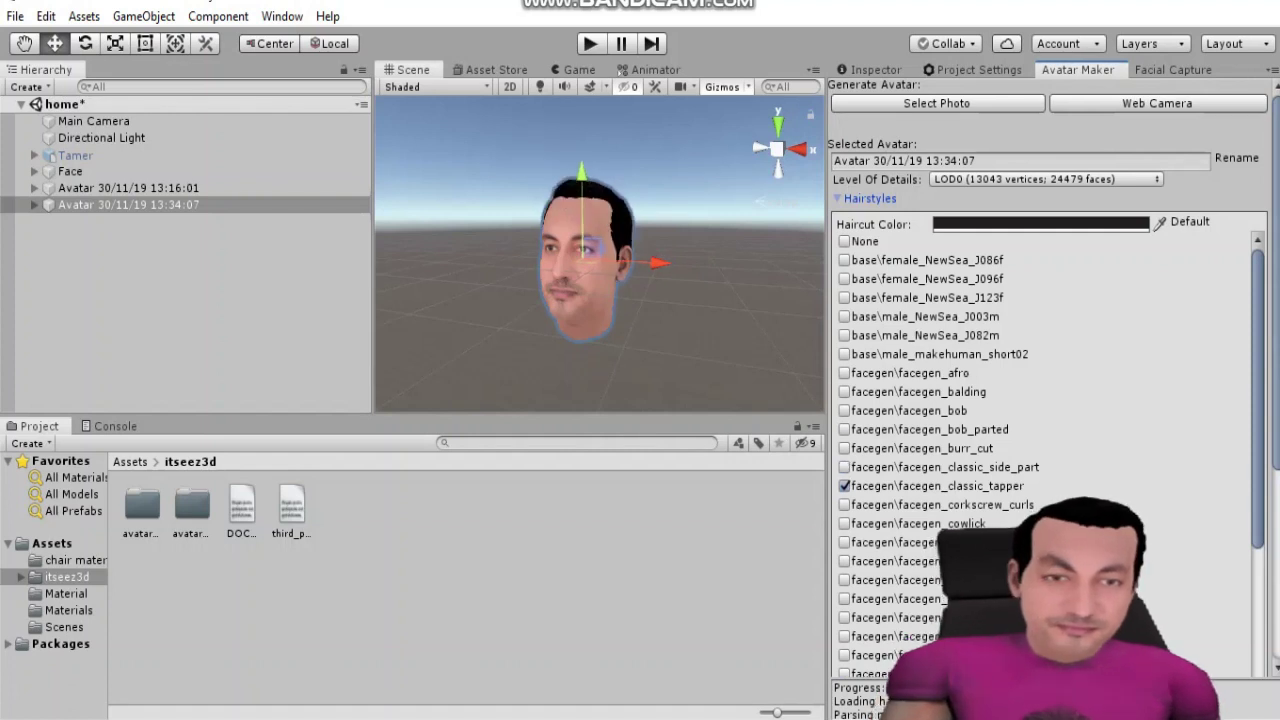
click(844, 429)
click(844, 485)
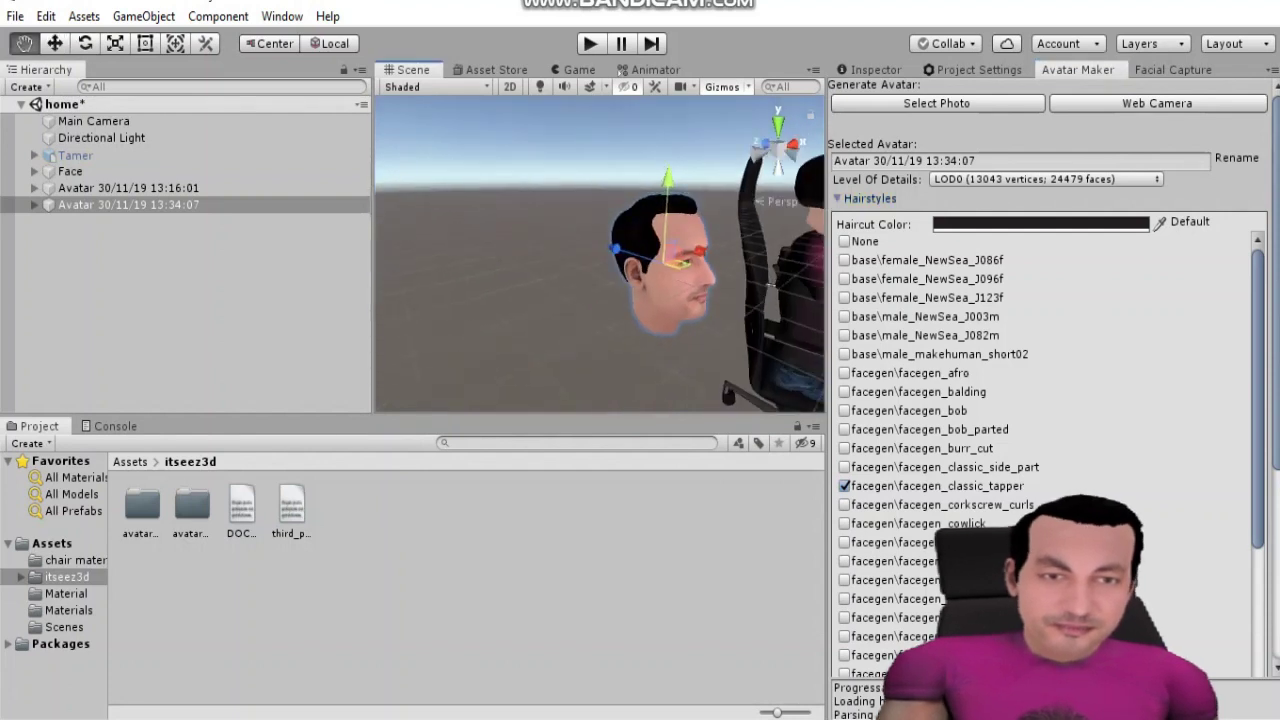
scroll(600, 255, down, 5)
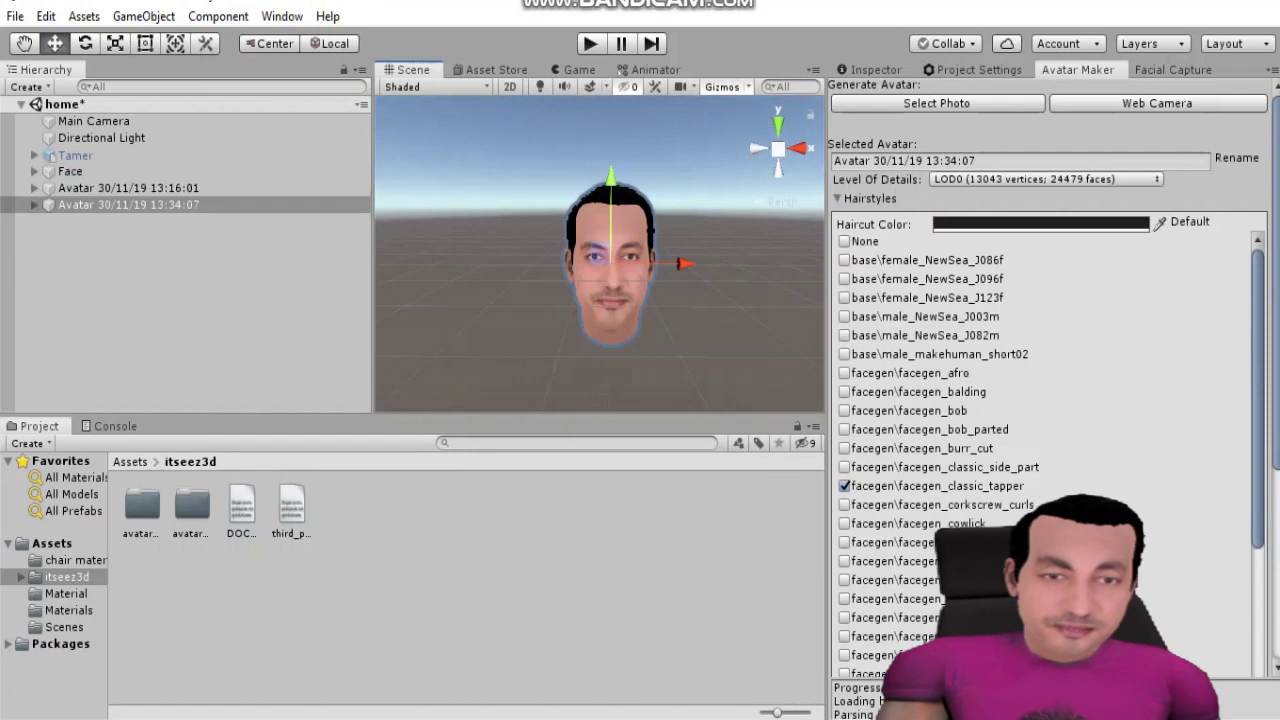
- Try a dark red haircut colour, then darken it to near-black in the Color picker
click(1040, 223)
mouse_move(150, 140)
mouse_down()
mouse_move(108, 187)
mouse_move(129, 196)
mouse_move(112, 196)
mouse_up()
scroll(600, 255, up, 5)
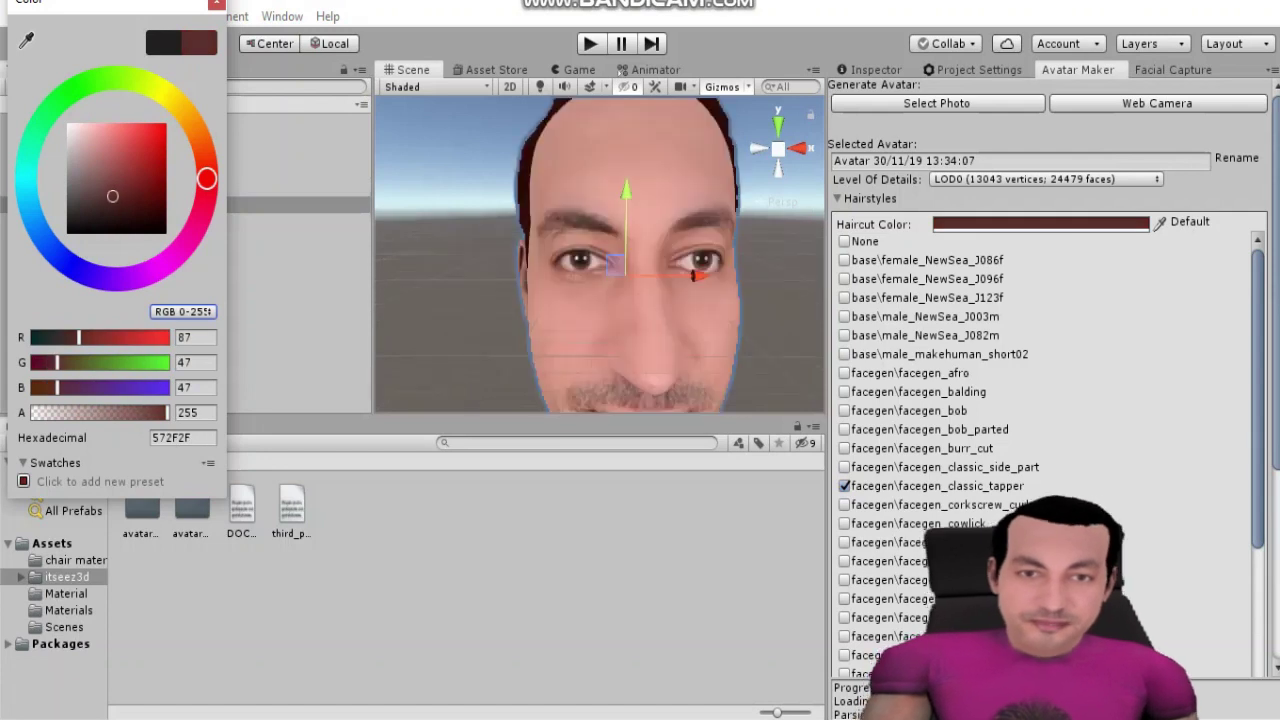
click(600, 300)
alt+drag(600, 250, 520, 250)
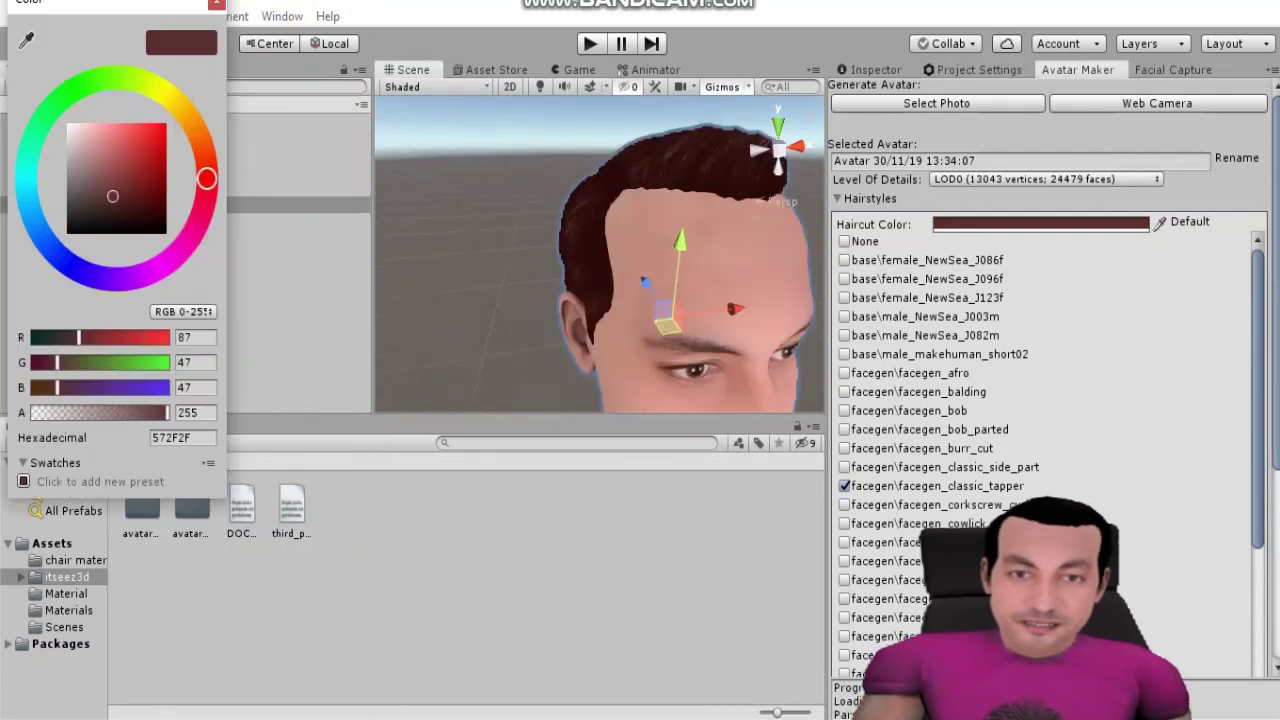
drag(112, 196, 84, 209)
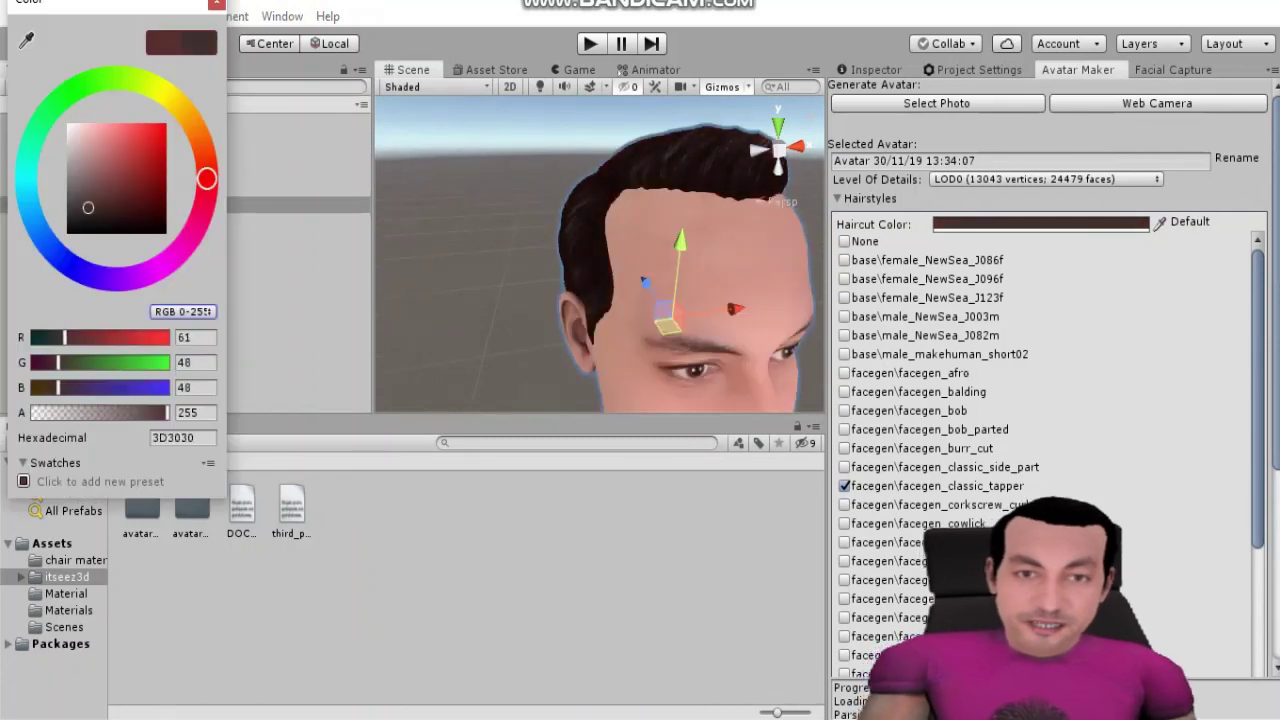
click(215, 3)
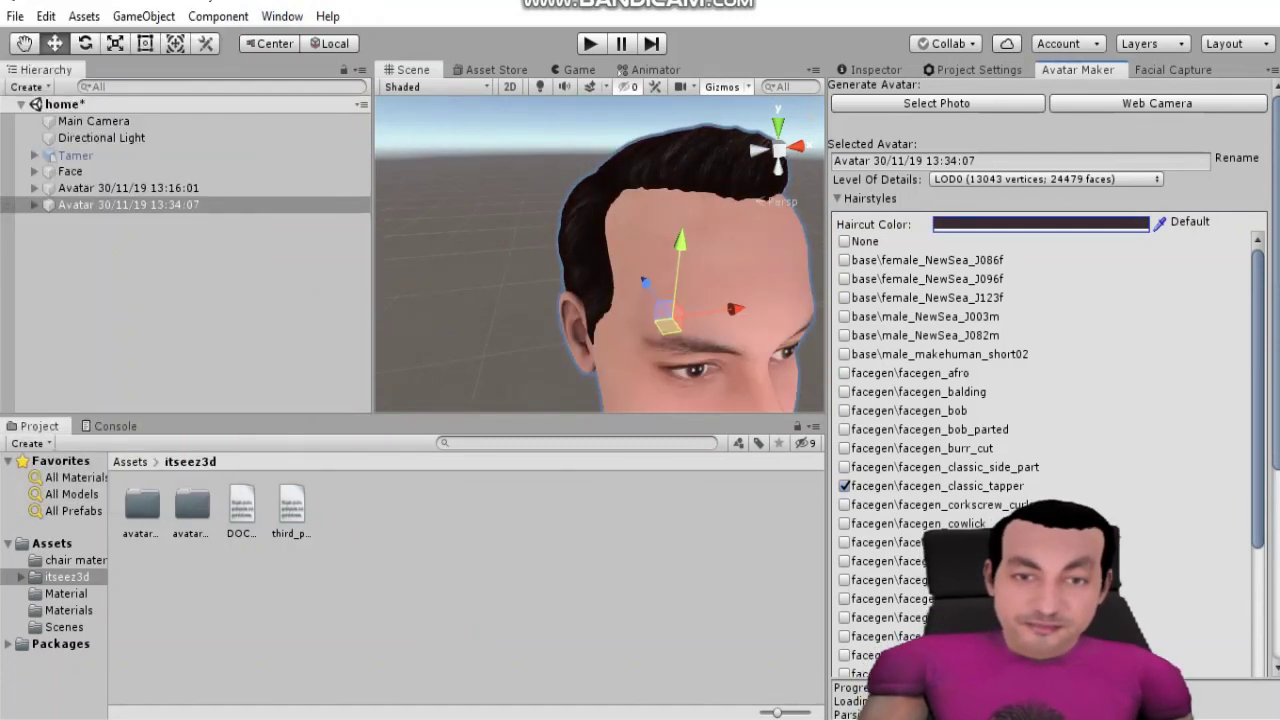
- Select the avatar's ItSeez3D Haircut, inspect it from several angles, then reselect the 13:34:07 avatar
click(35, 204)
click(117, 238)
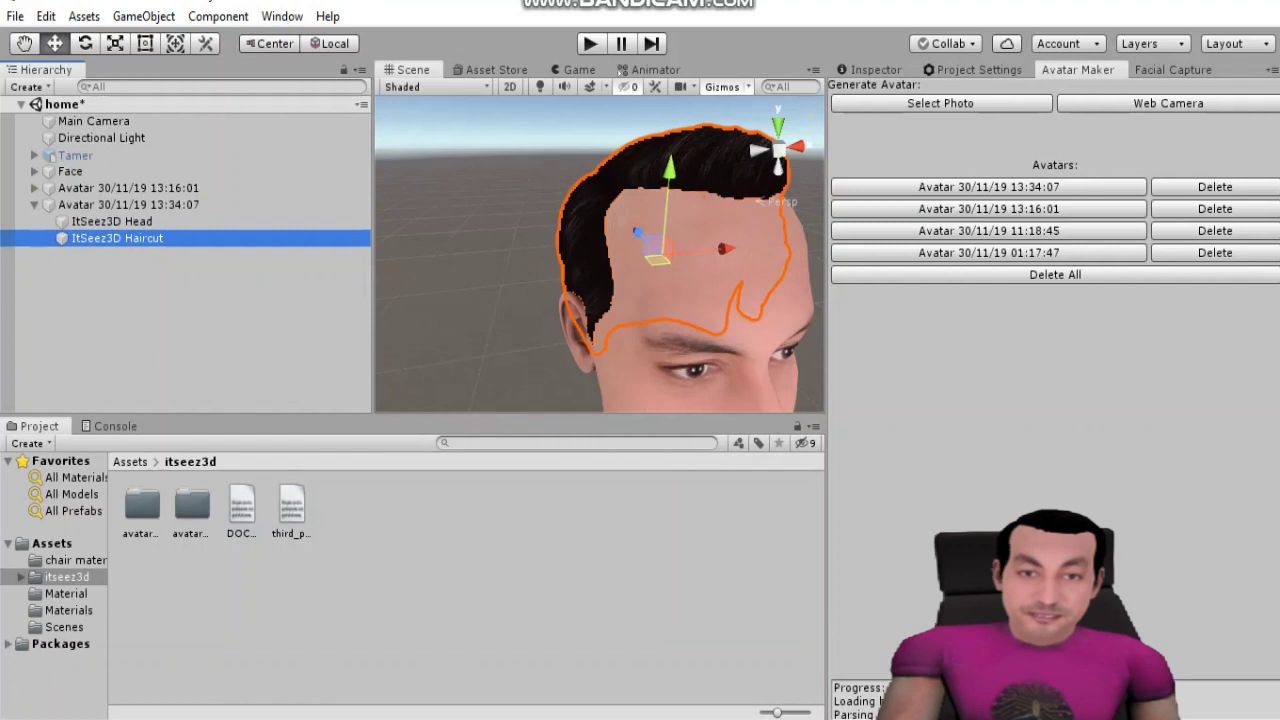
scroll(600, 250, down, 5)
alt+drag(600, 250, 680, 250)
scroll(600, 250, up, 5)
scroll(600, 250, down, 5)
mouse_move(600, 250)
alt+mouse_down()
mouse_move(640, 240)
mouse_move(580, 250)
alt+mouse_up()
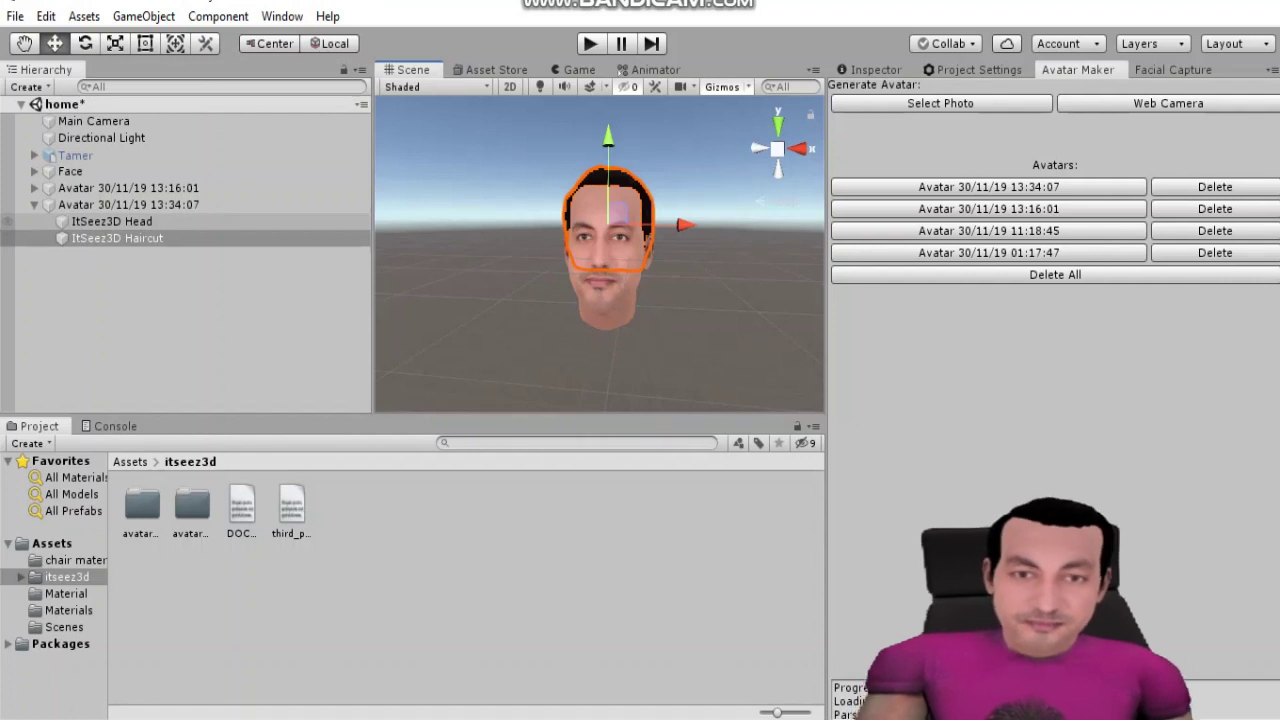
click(128, 204)
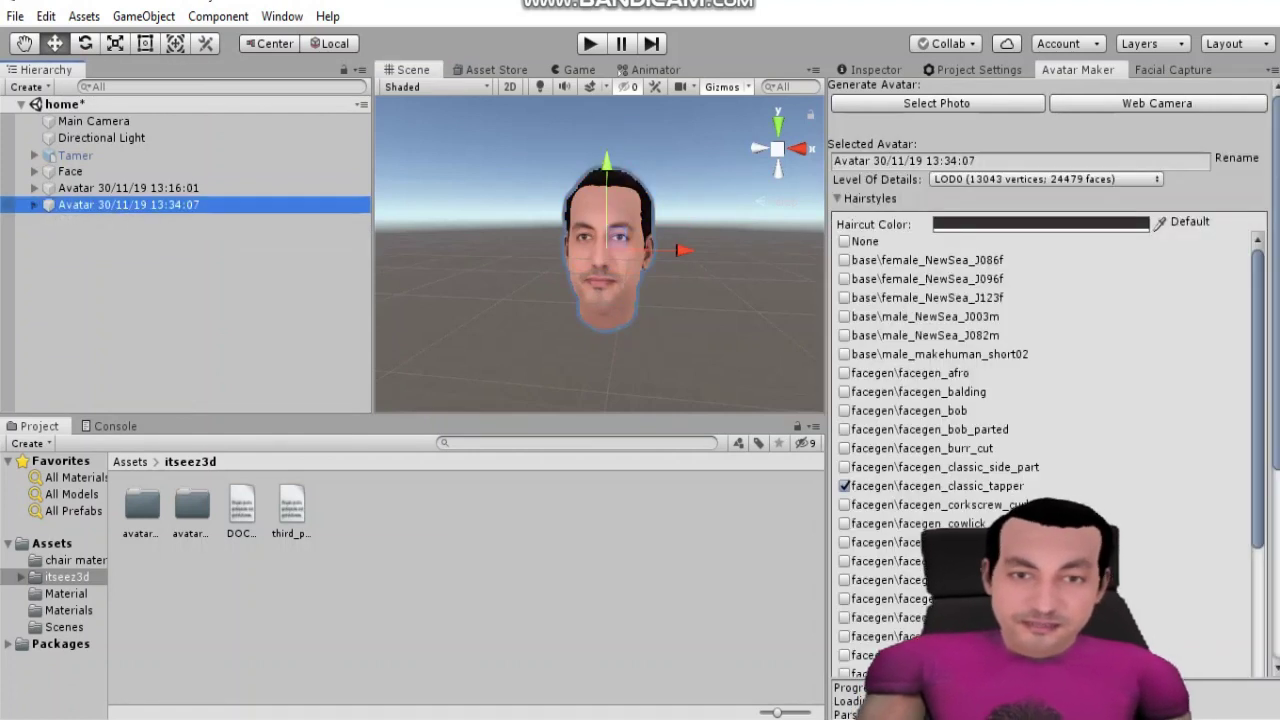
- Delete the 13:34:07 avatar head, then select and orbit around the seated 13:16:01 avatar
key(Delete)
click(128, 188)
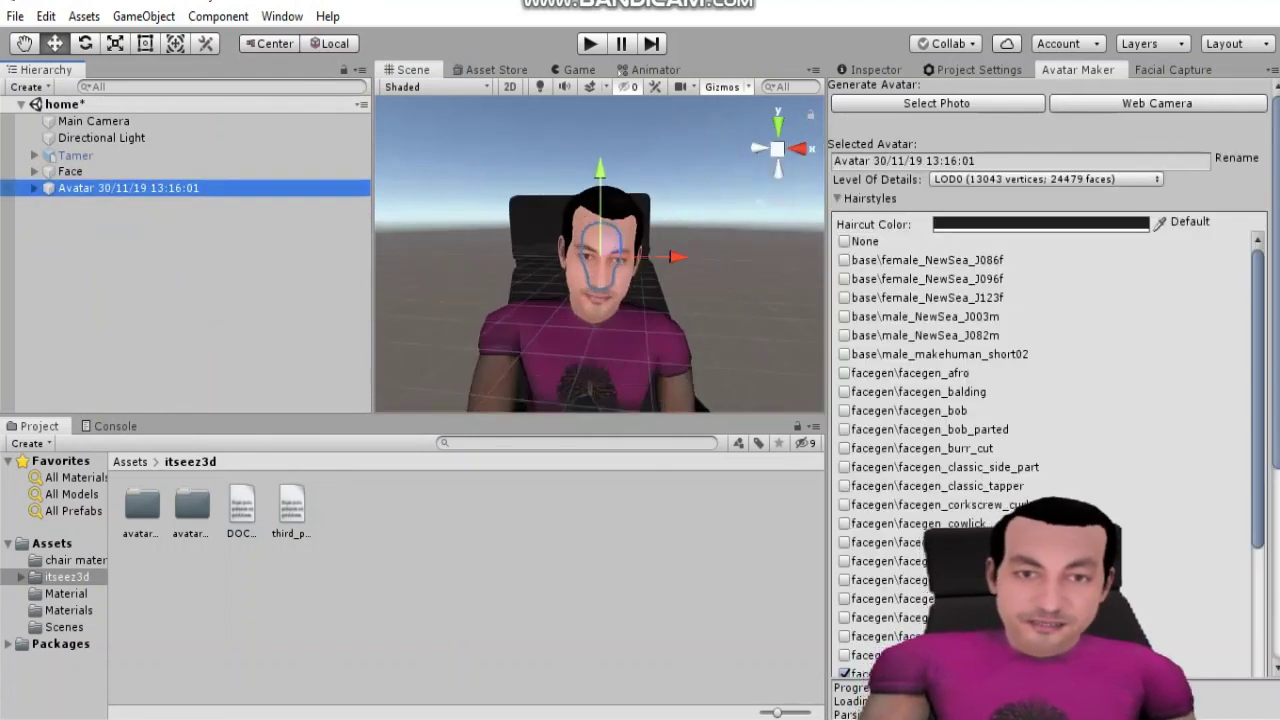
alt+drag(600, 300, 625, 300)
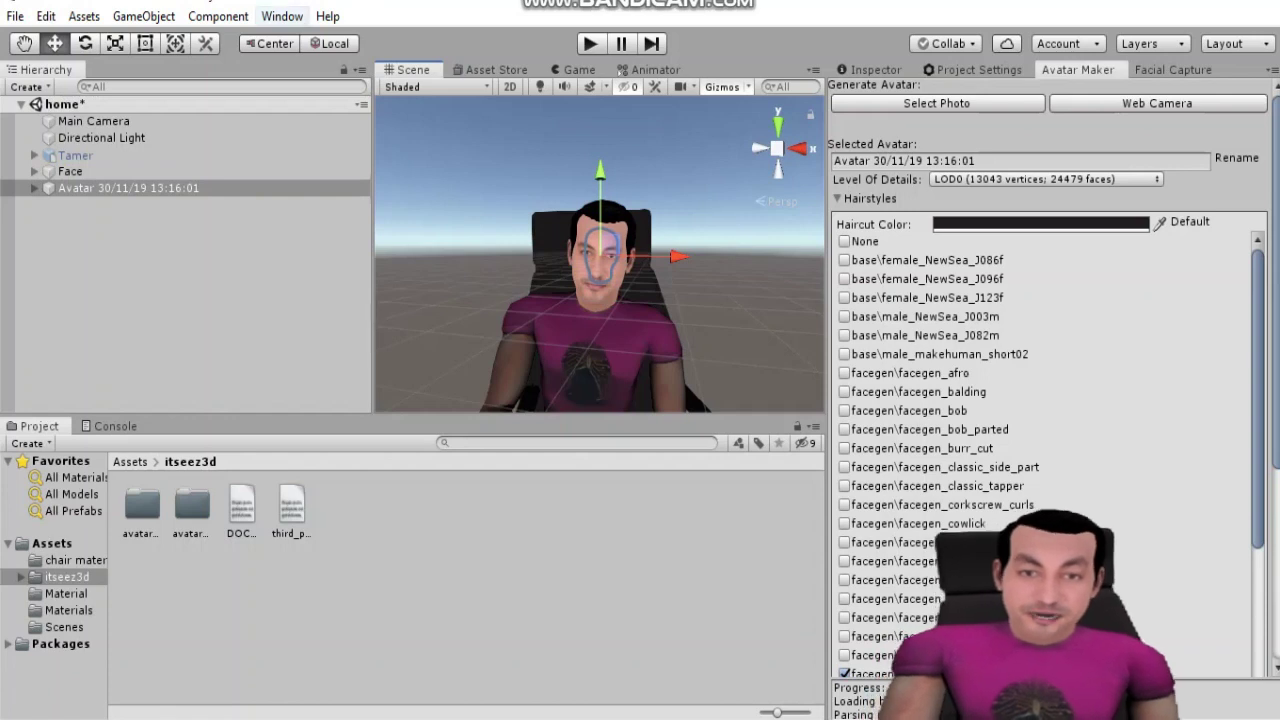
click(282, 16)
mouse_move(321, 123)
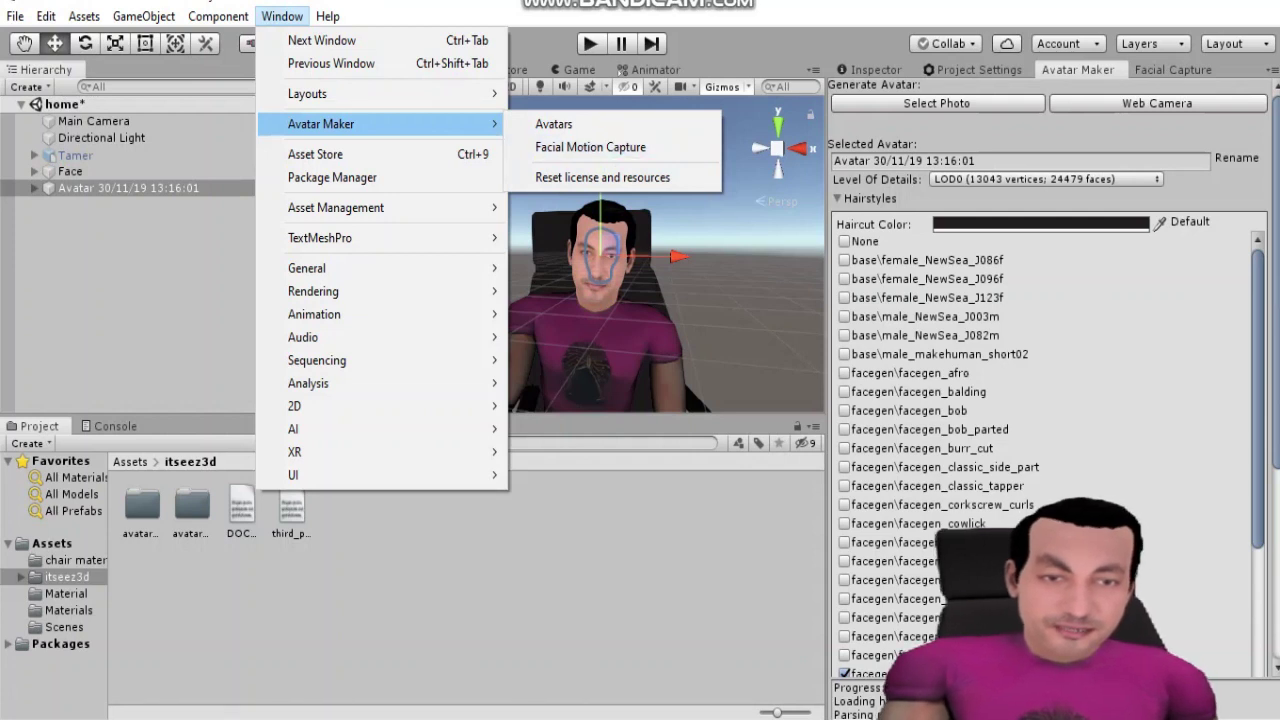
- Open Facial Motion Capture, expand the 13:16:01 avatar's parts, then close the capture panel
click(590, 147)
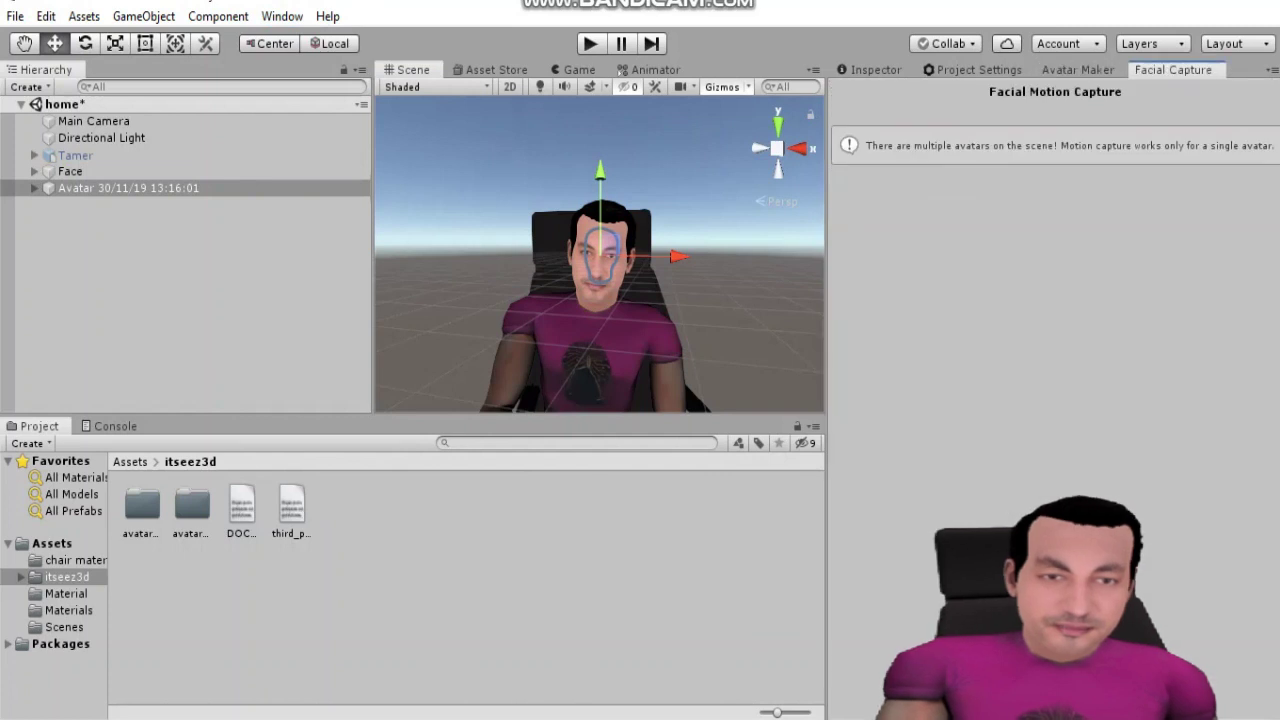
click(34, 188)
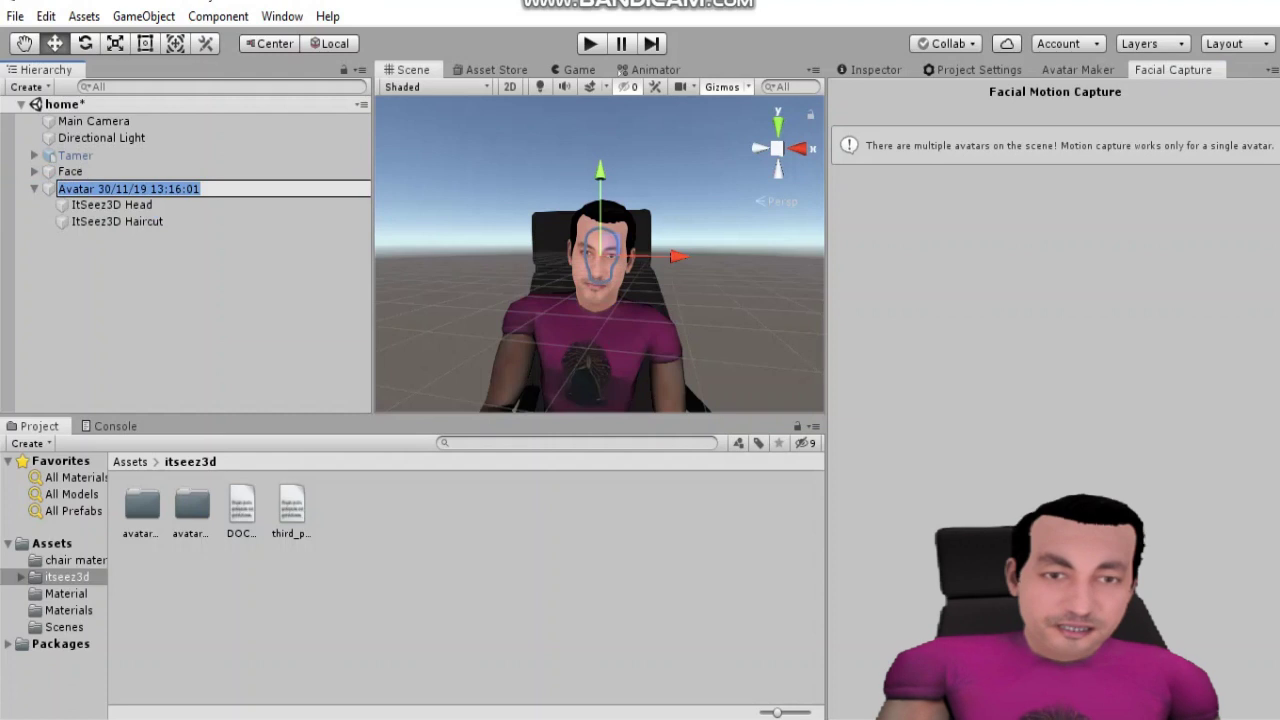
ctrl+click(128, 188)
click(128, 188)
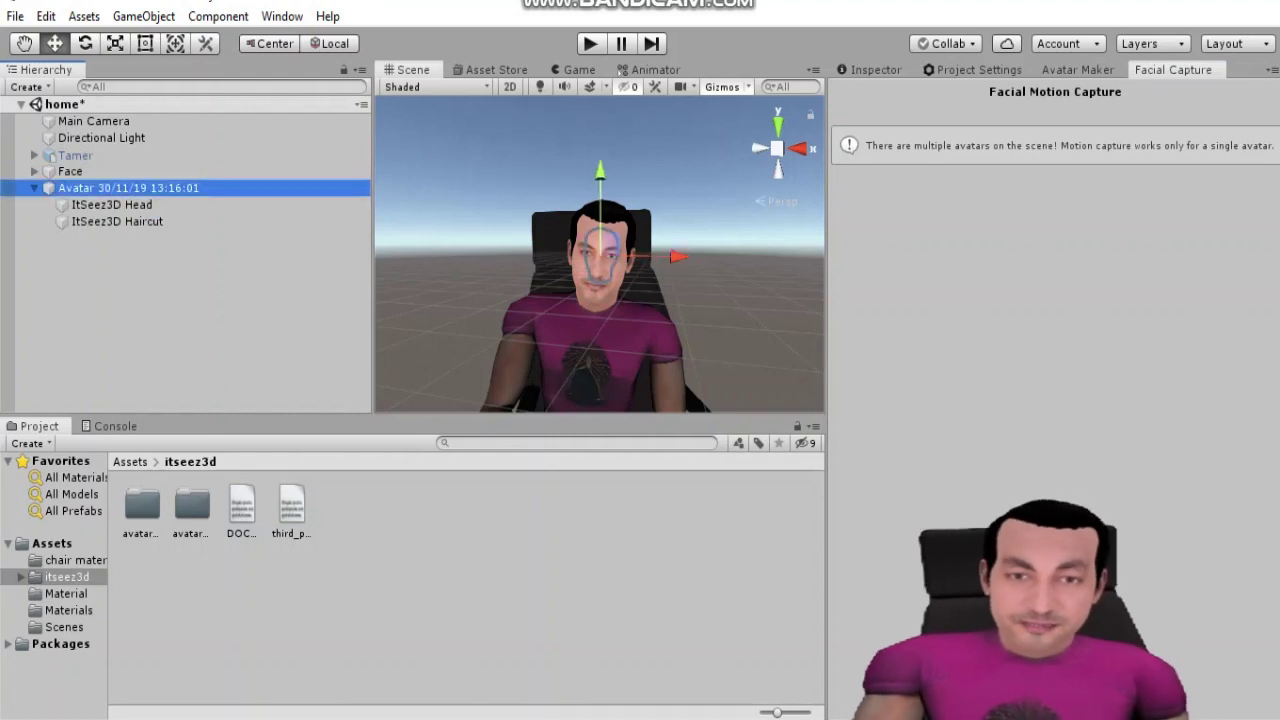
right_click(1172, 69)
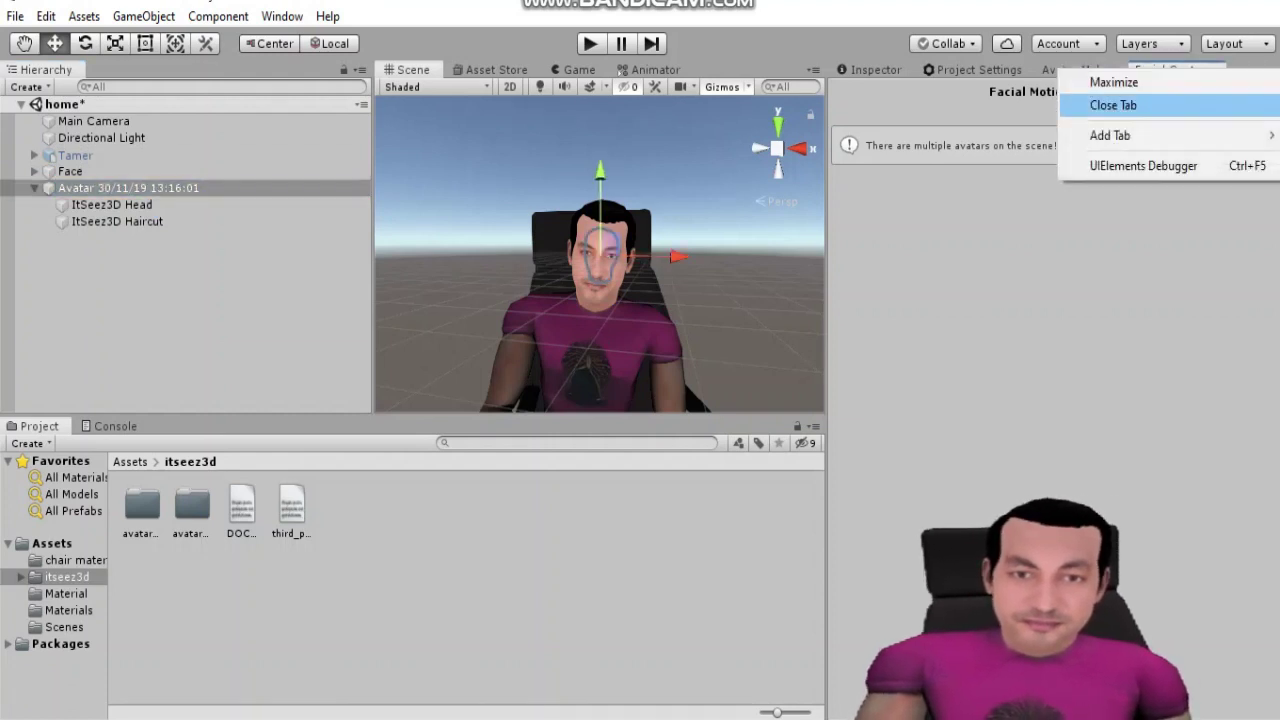
click(1100, 103)
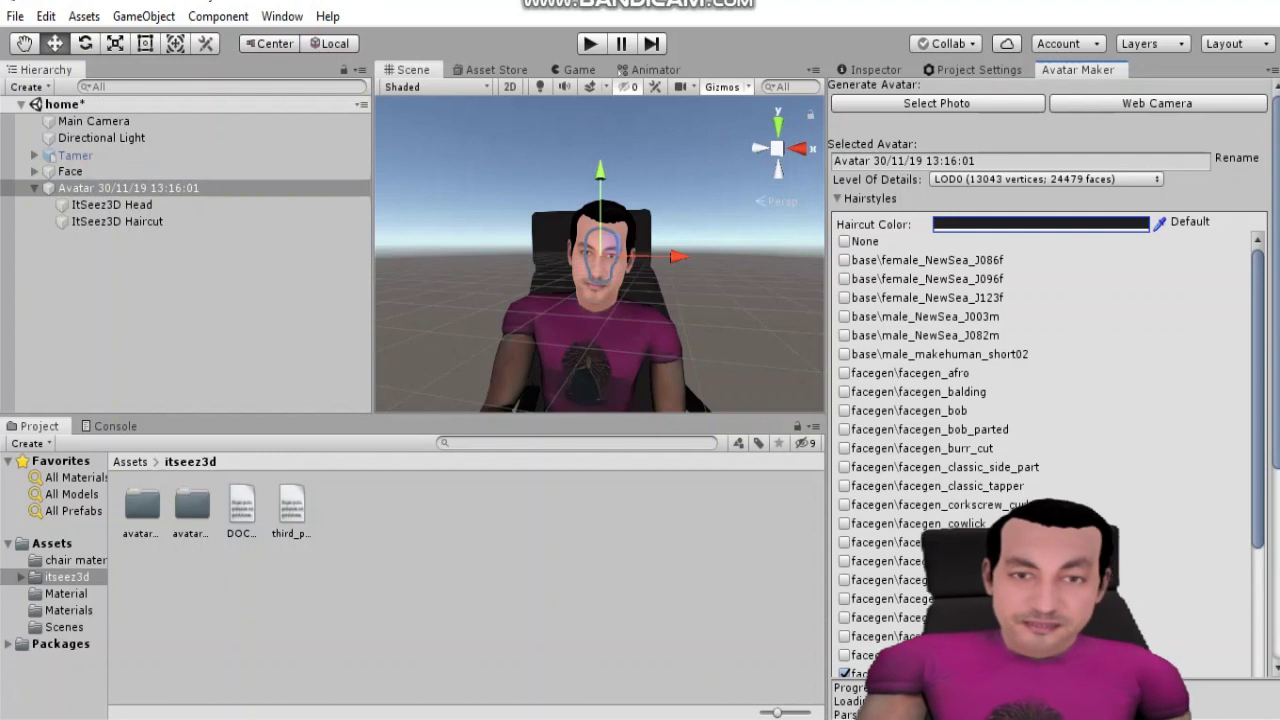
- Reopen Facial Motion Capture as a separate panel, then shift and delete the 13:16:01 avatar
click(282, 16)
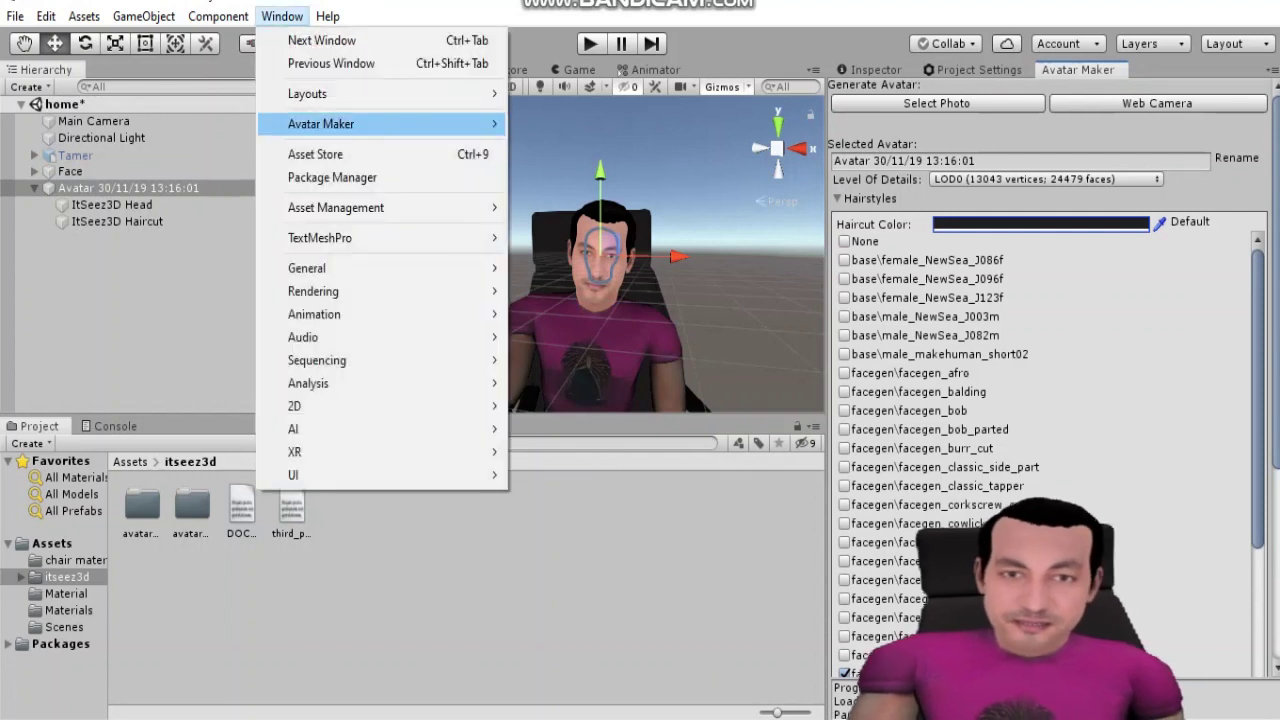
mouse_move(400, 124)
click(590, 147)
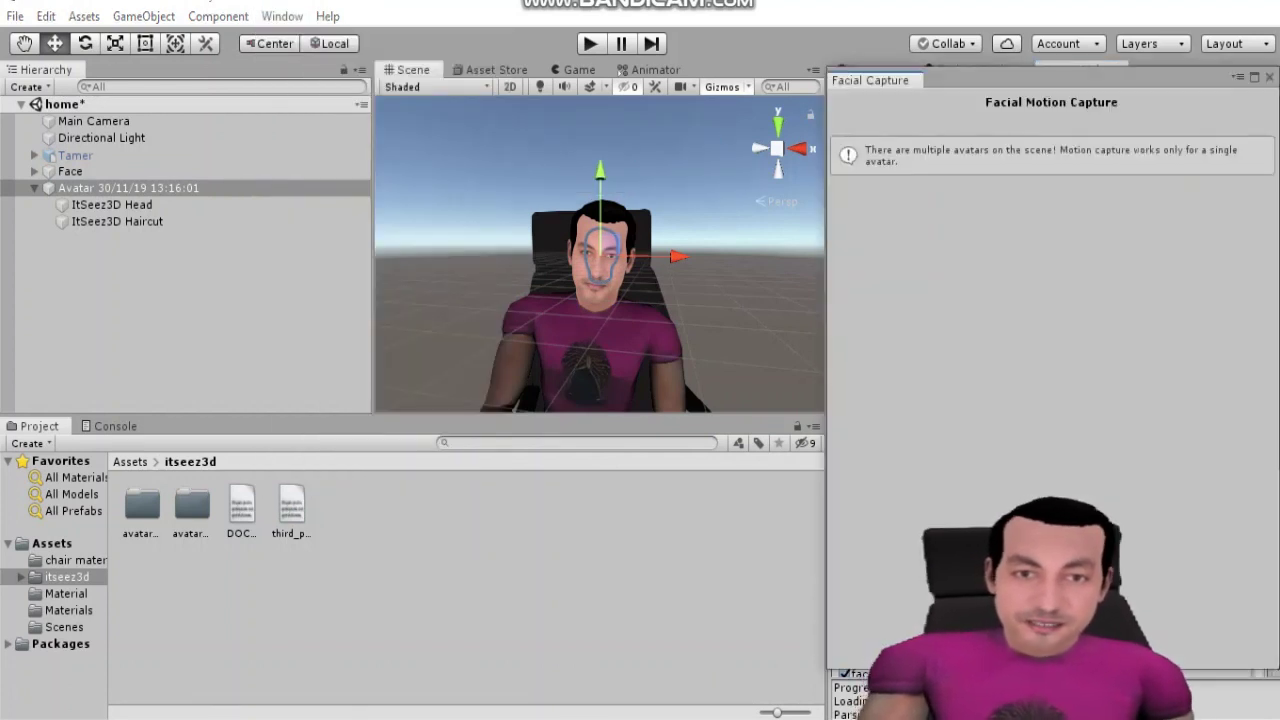
drag(676, 257, 800, 259)
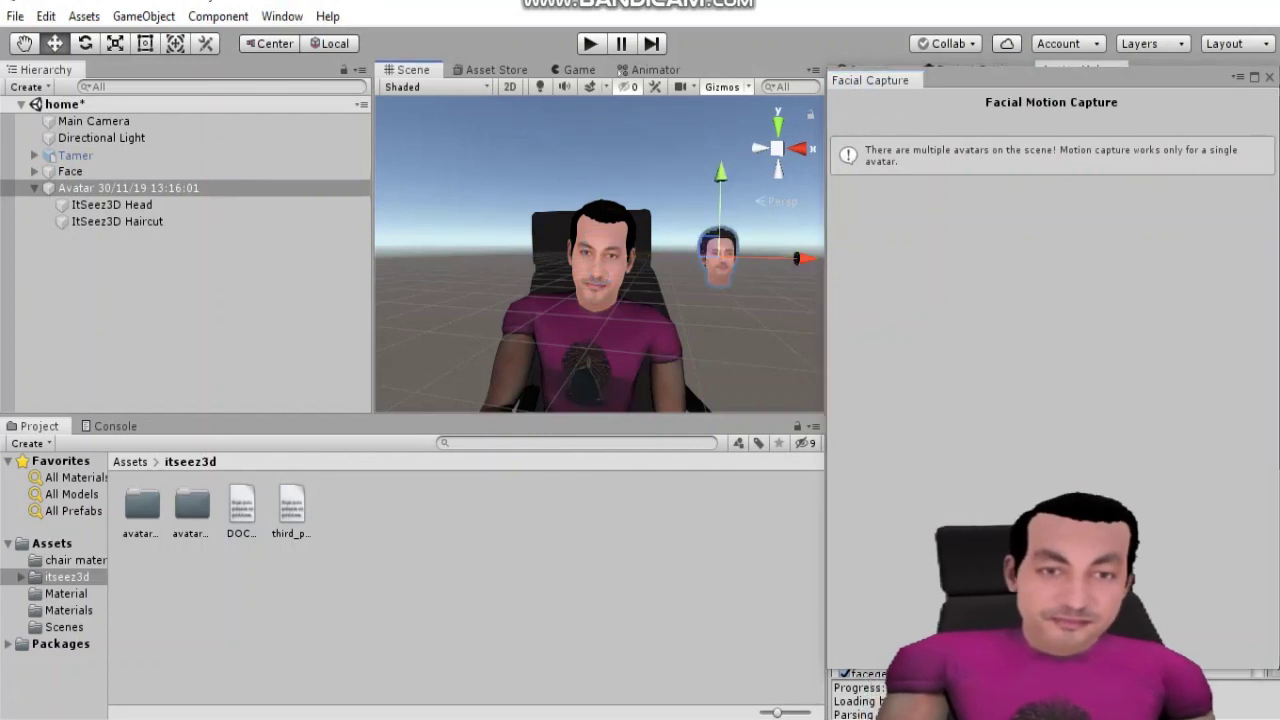
key(Delete)
- Select the Face object, frame it, and view its left side from farther away
click(70, 171)
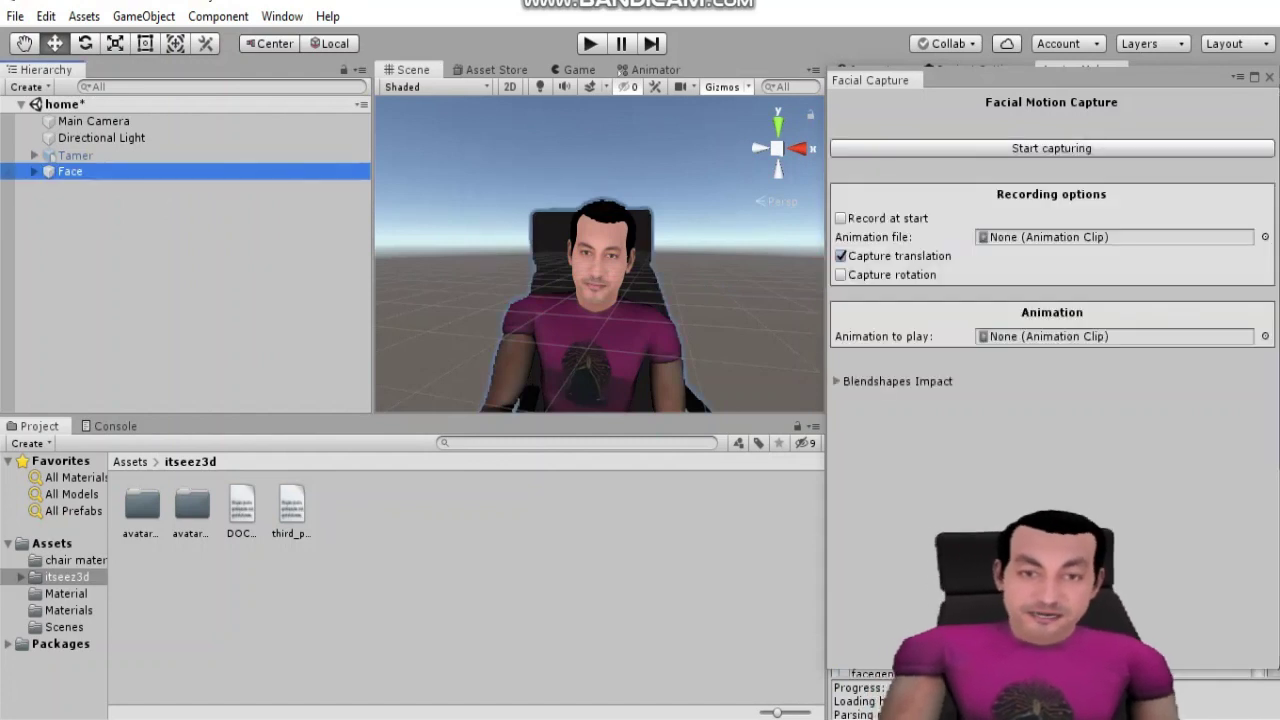
key(f)
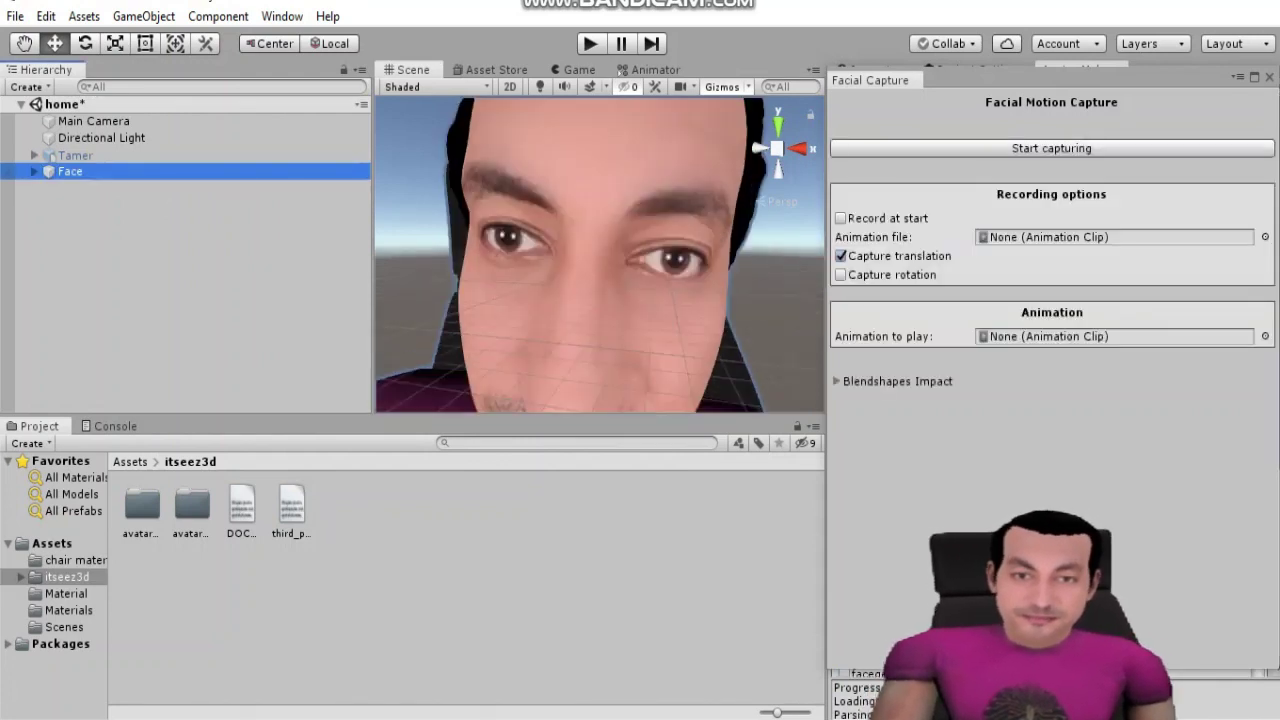
scroll(600, 255, down, 3)
alt+drag(600, 255, 520, 260)
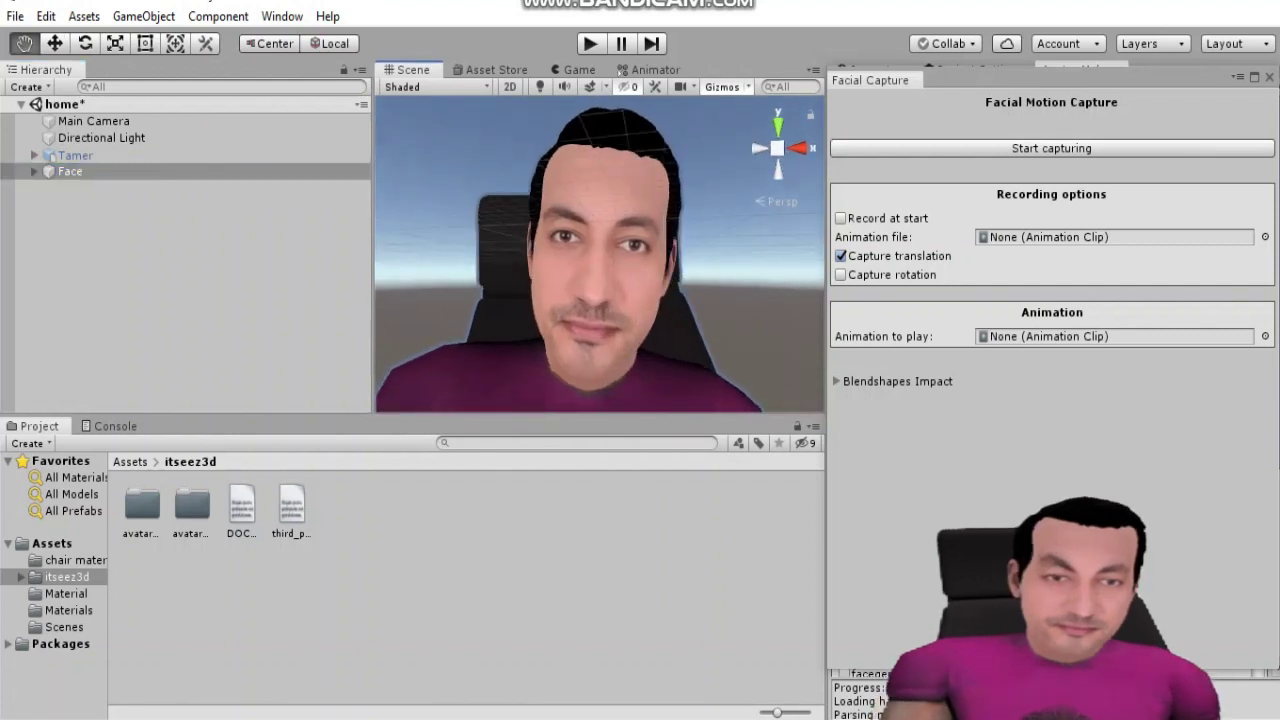
scroll(600, 255, down, 2)
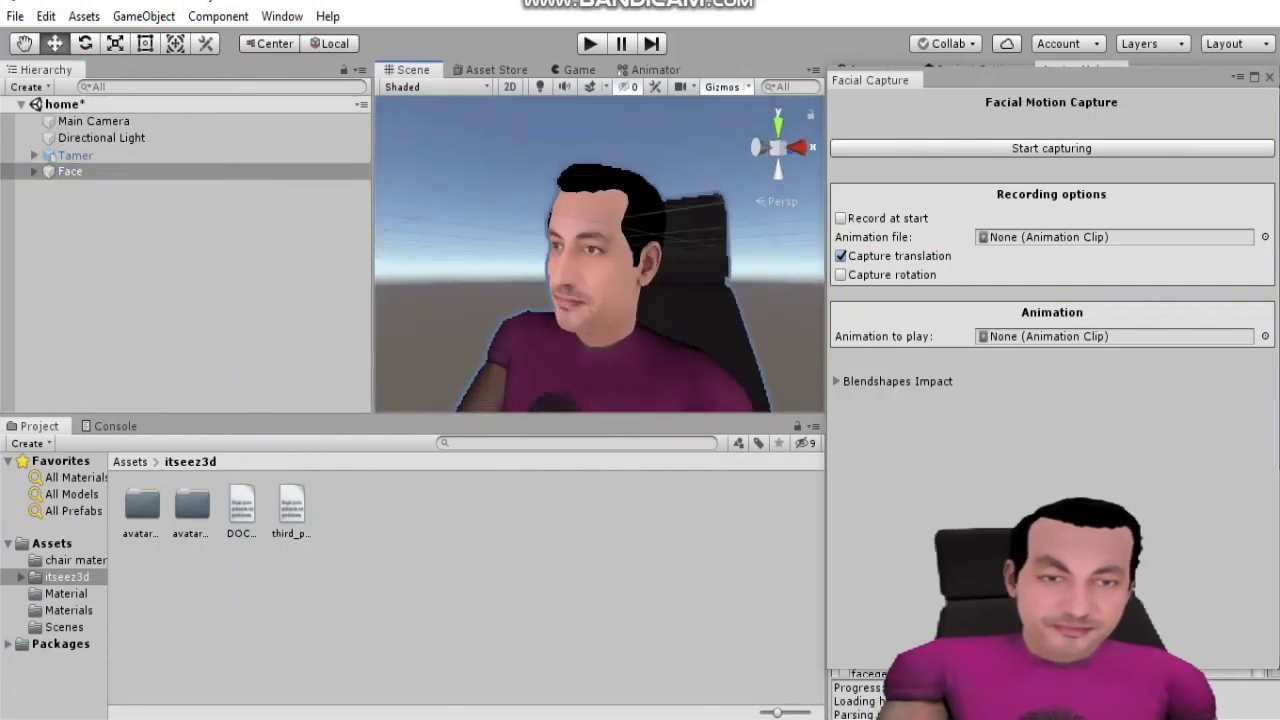
- Show the avatar on the green Game view and start webcam facial capture
click(496, 69)
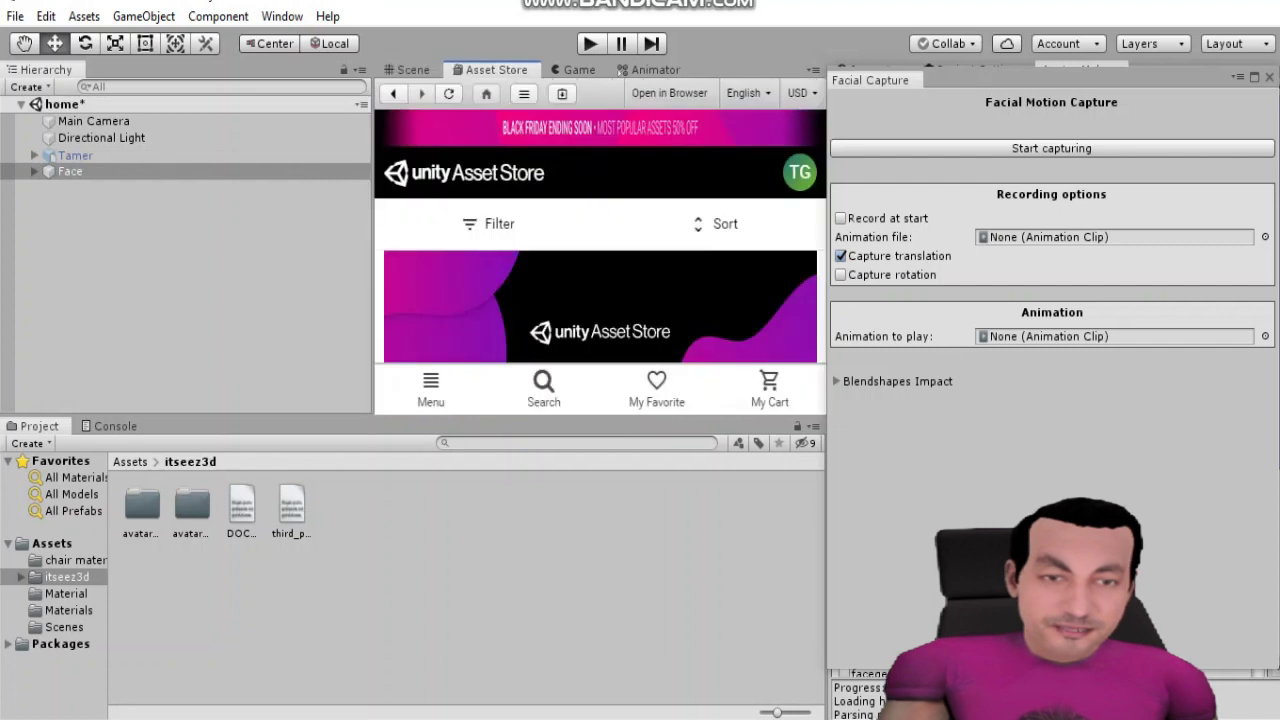
click(578, 69)
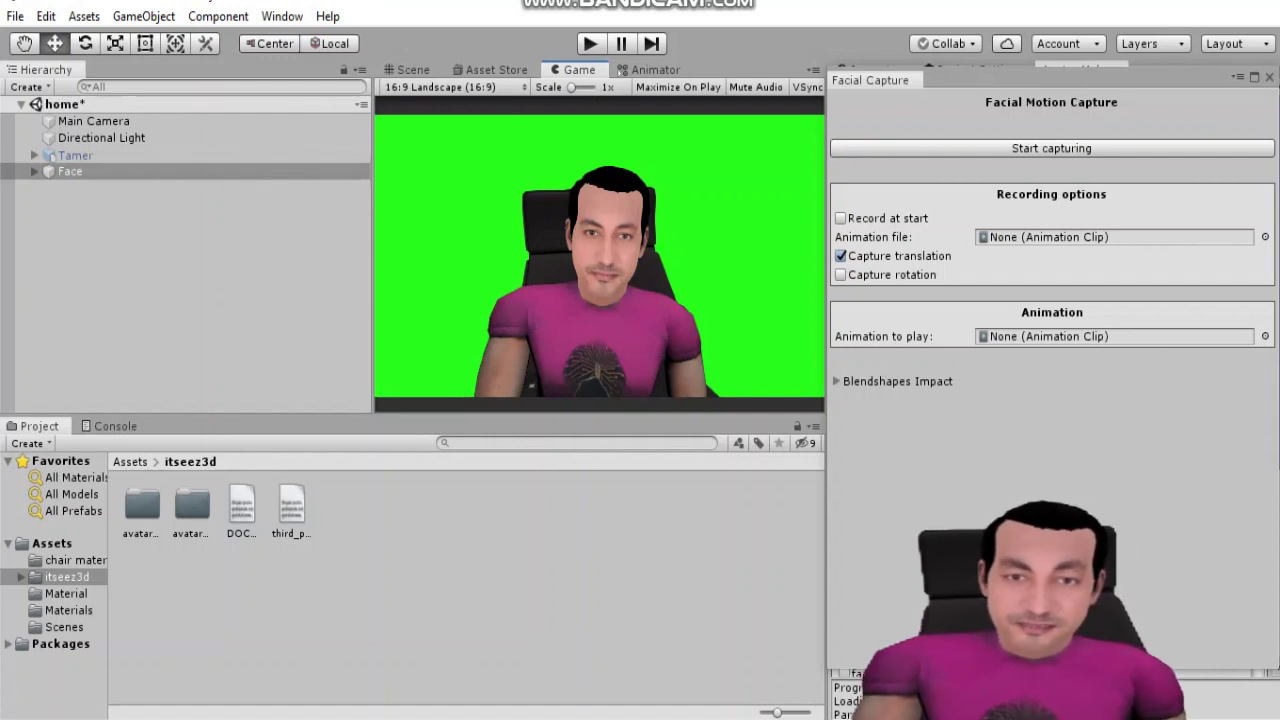
click(1051, 148)
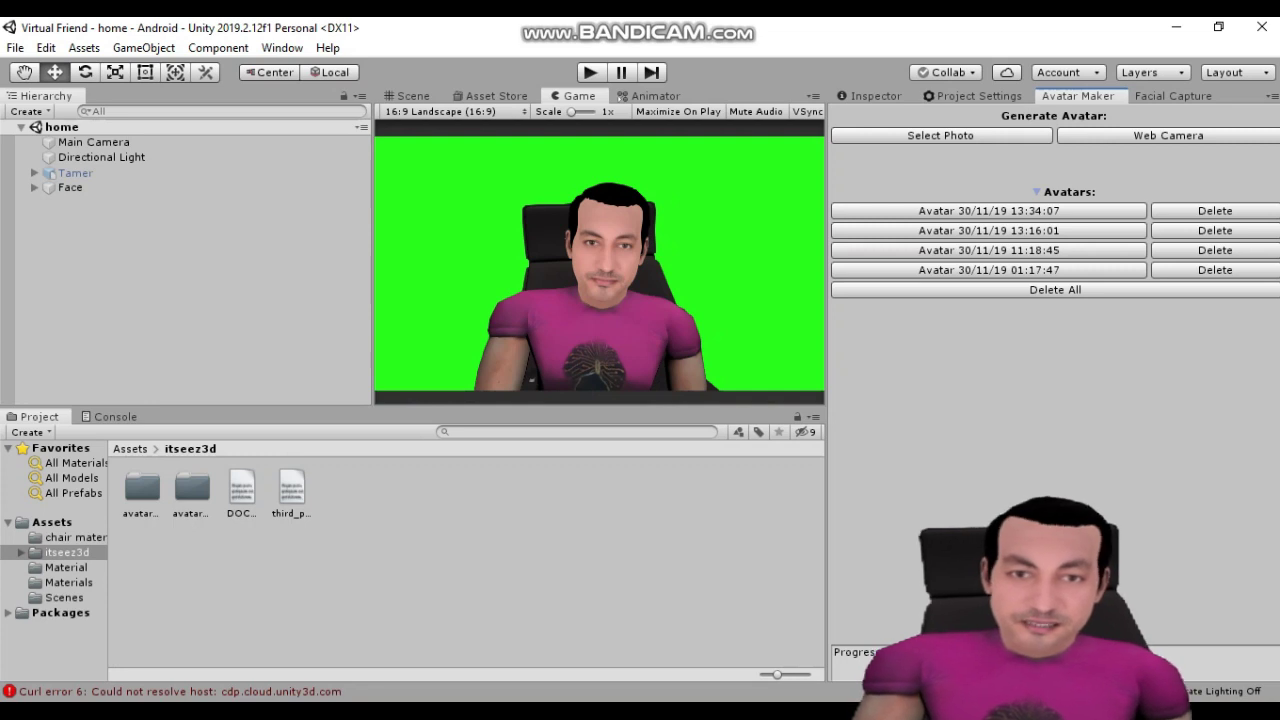
- From the Scene view with the Move tool, open Facial Motion Capture, then switch to the Game view
key(ctrl+1)
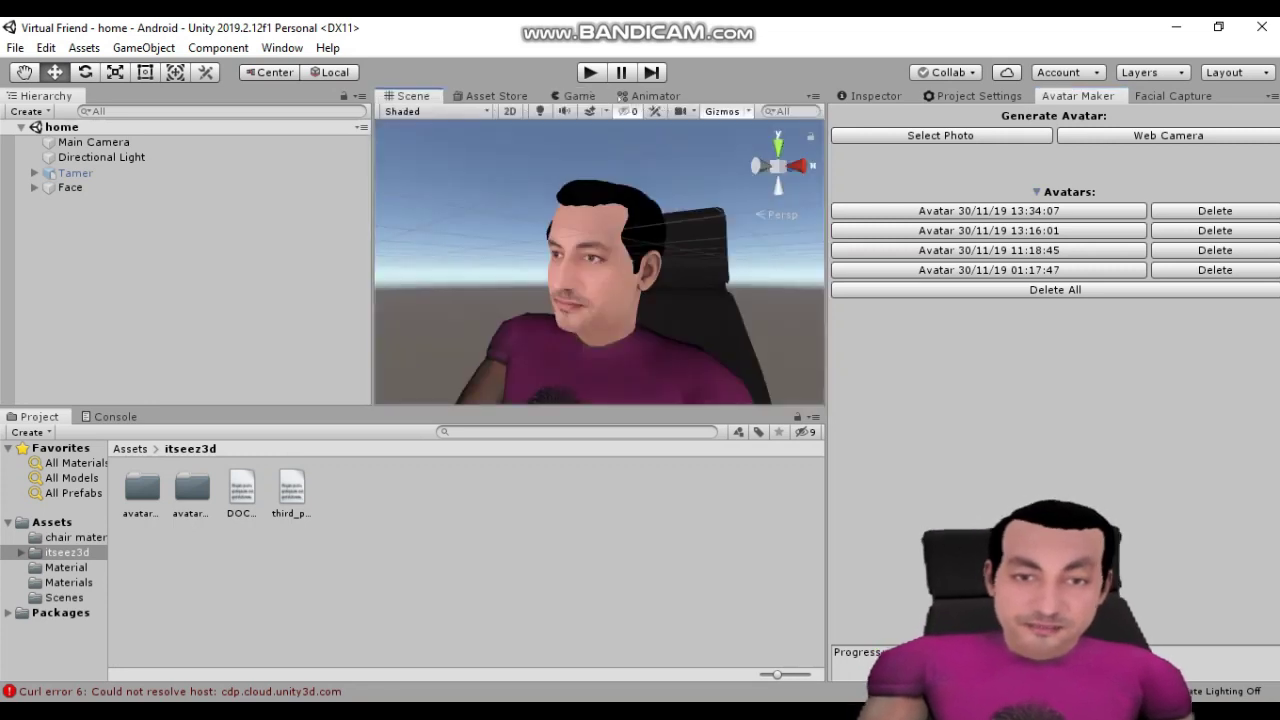
key(w)
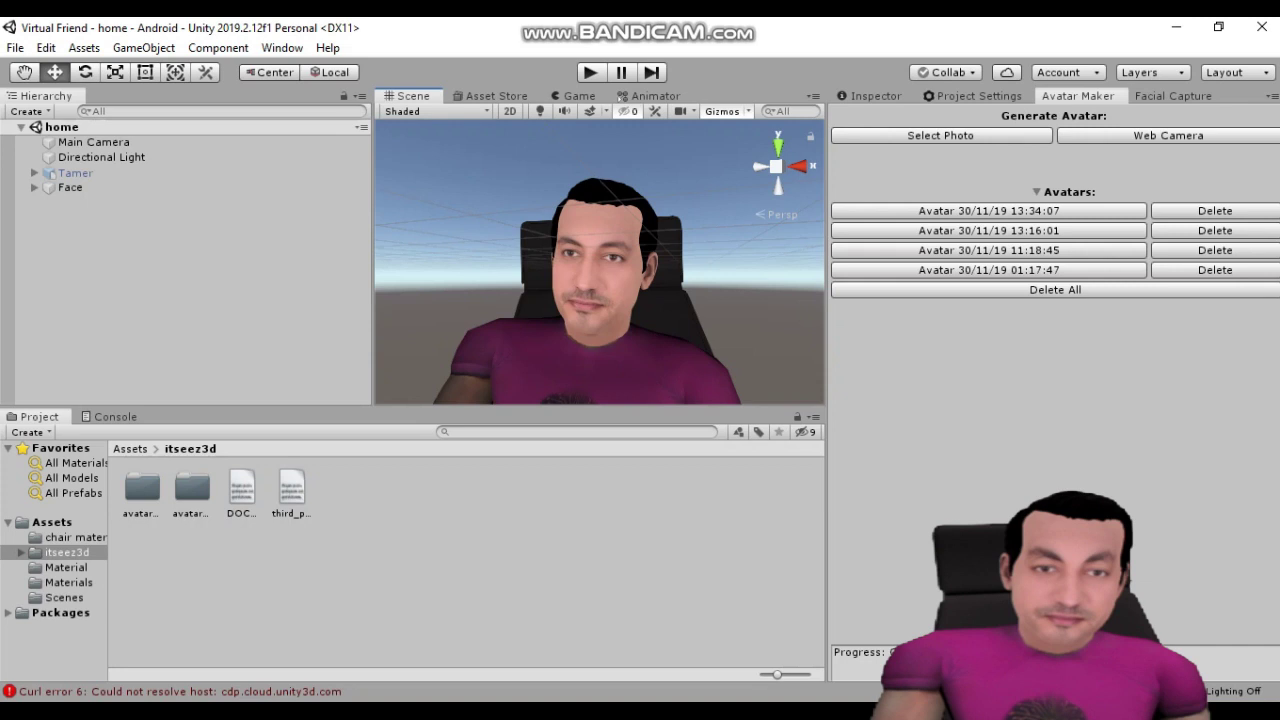
key(alt+w)
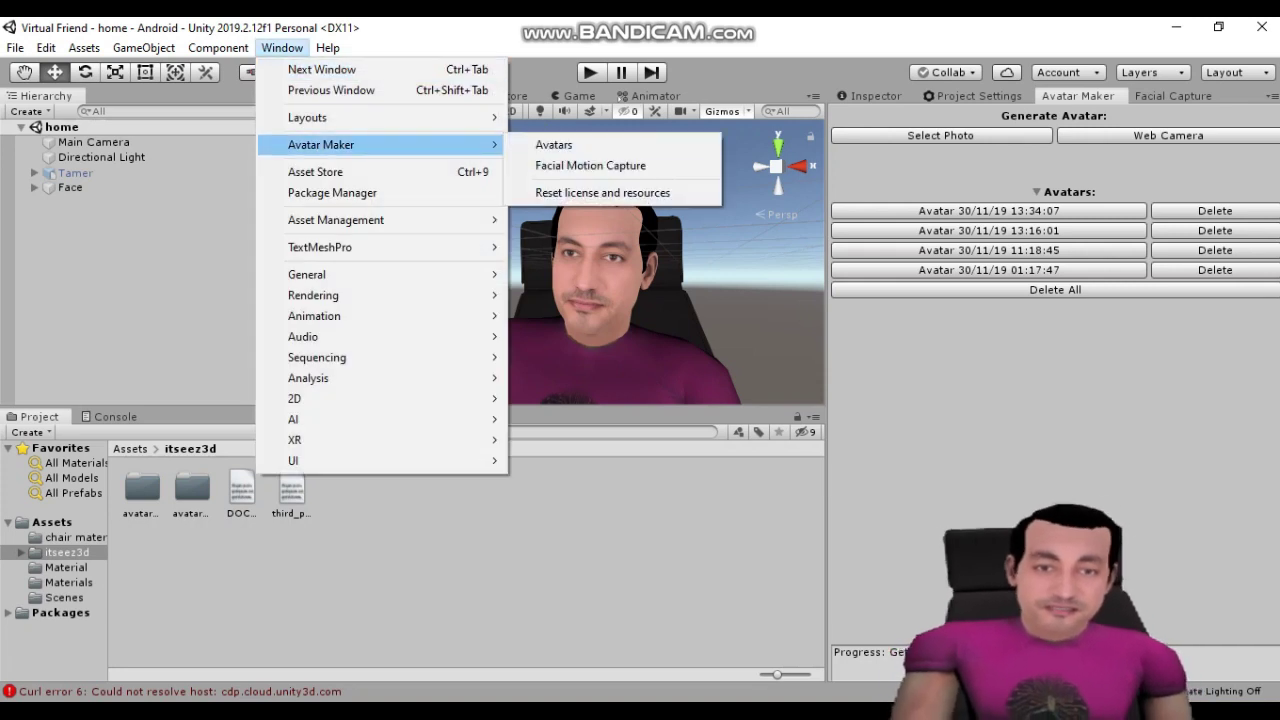
key(Return)
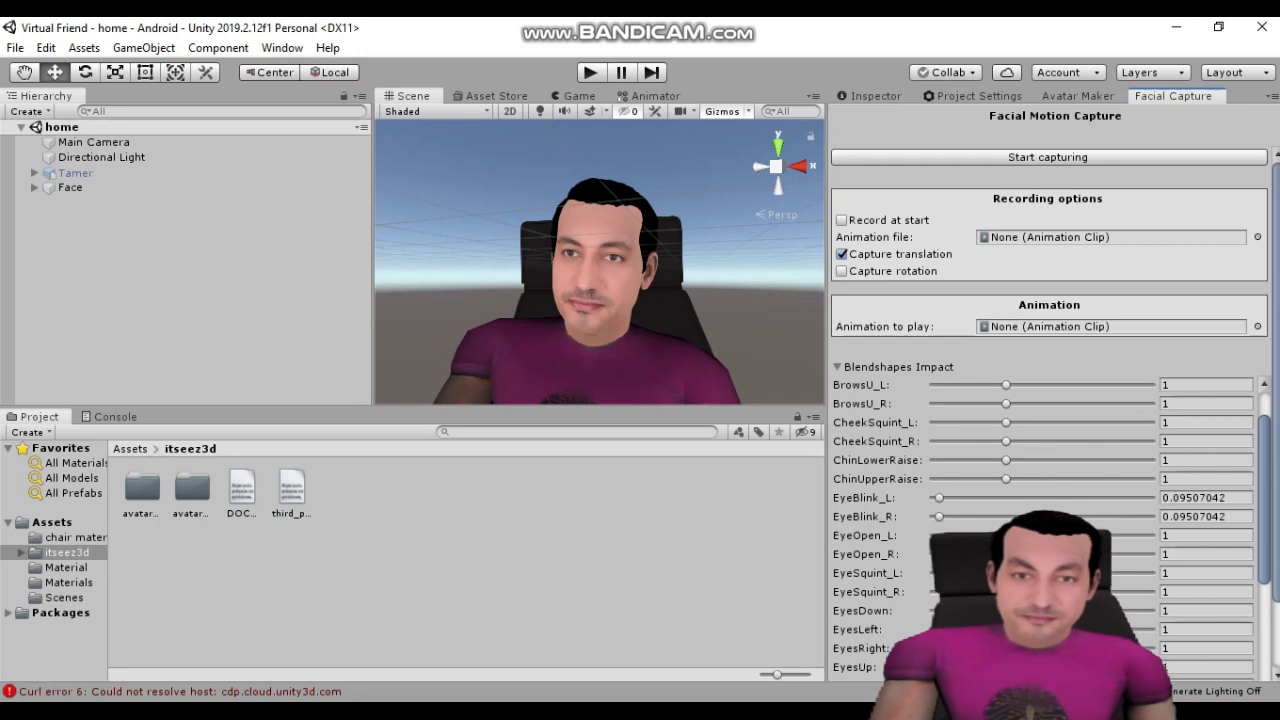
key(ctrl+2)
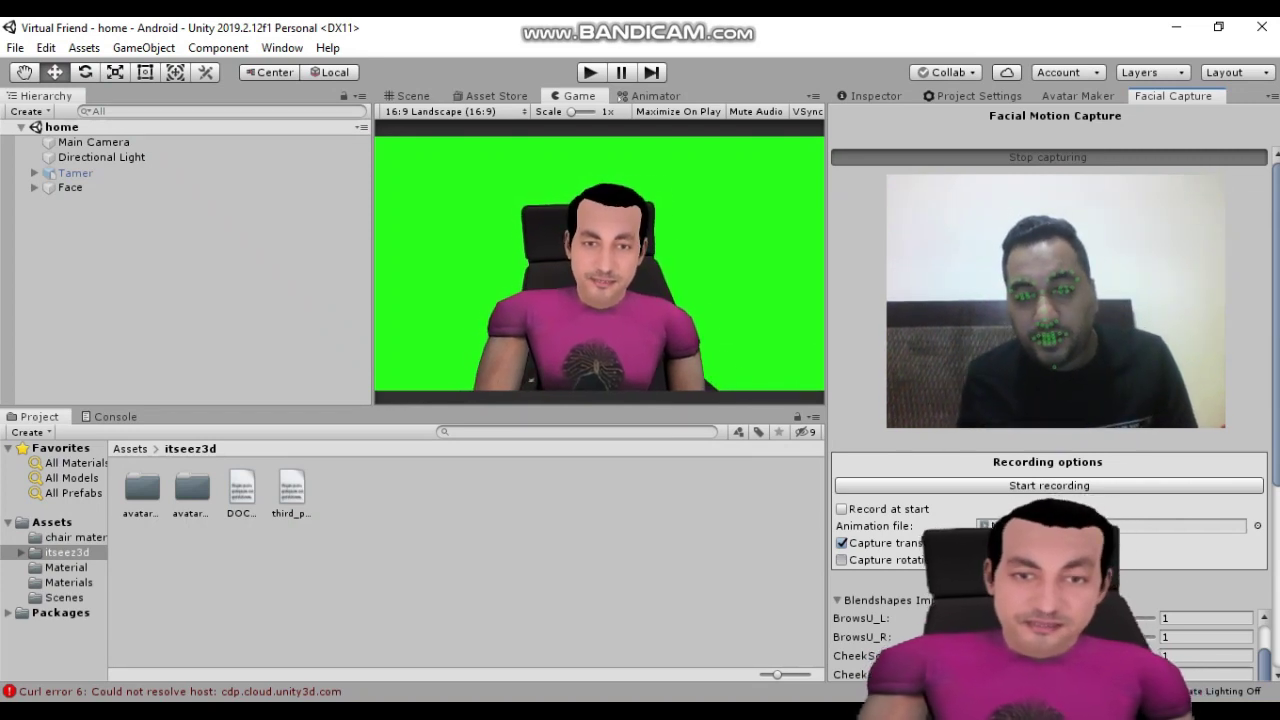
- Toggle Capture rotation on, off and on again, then review the blendshape sliders
click(842, 560)
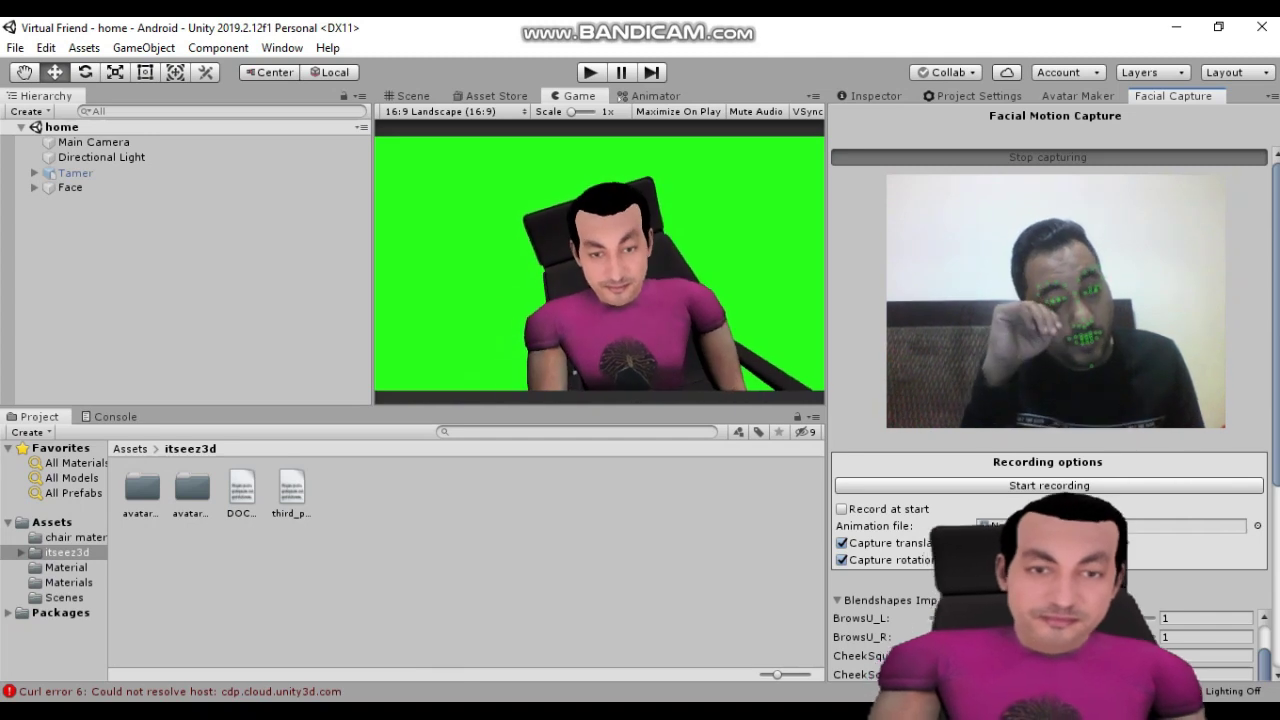
click(842, 560)
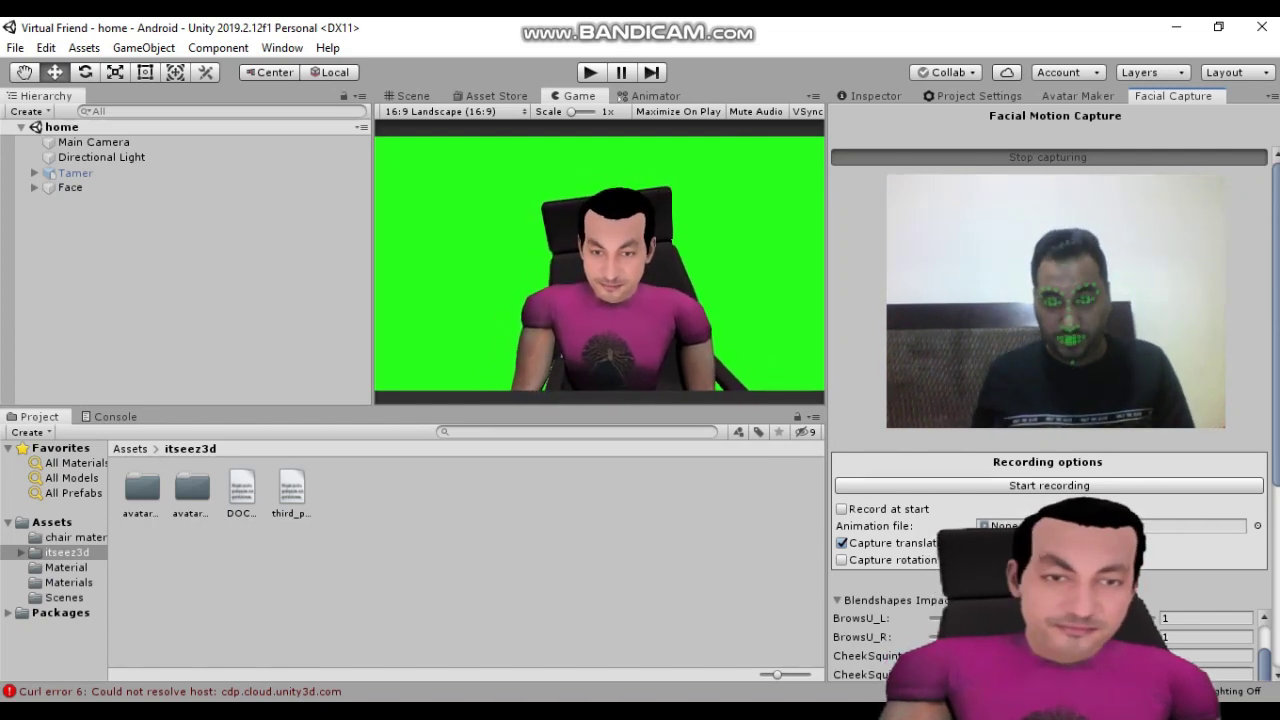
click(842, 560)
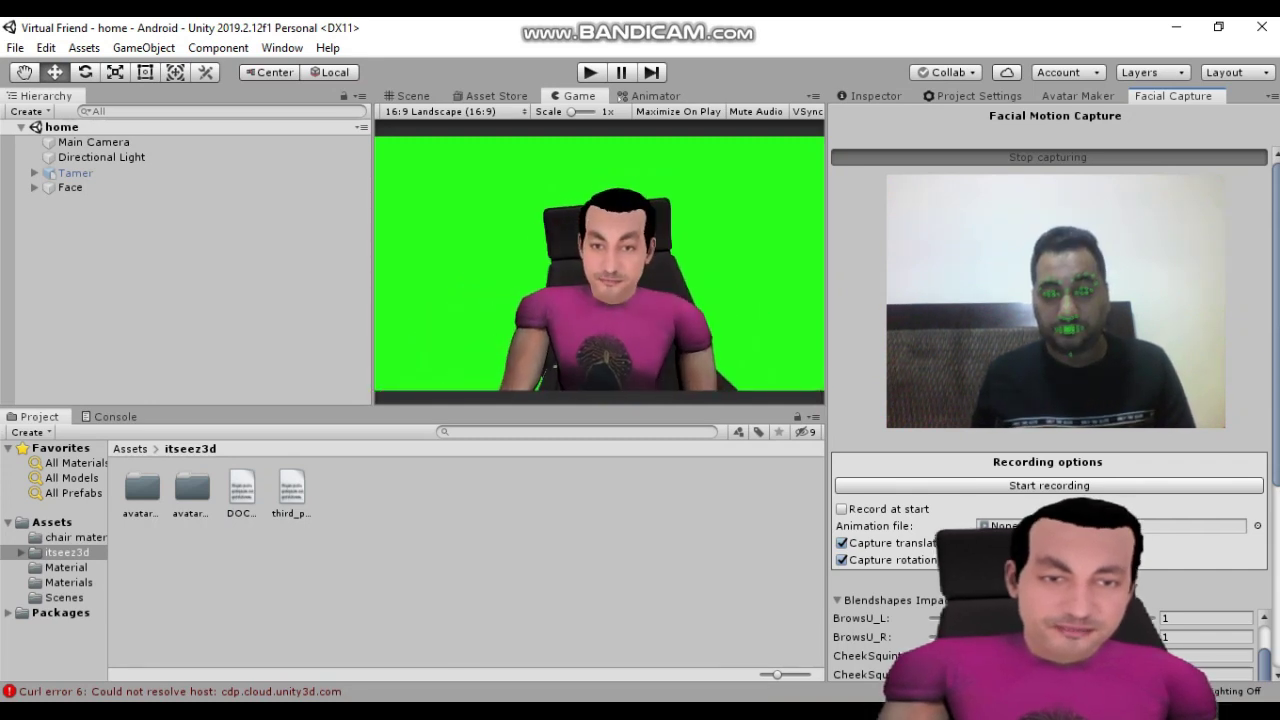
scroll(1050, 400, down, 3)
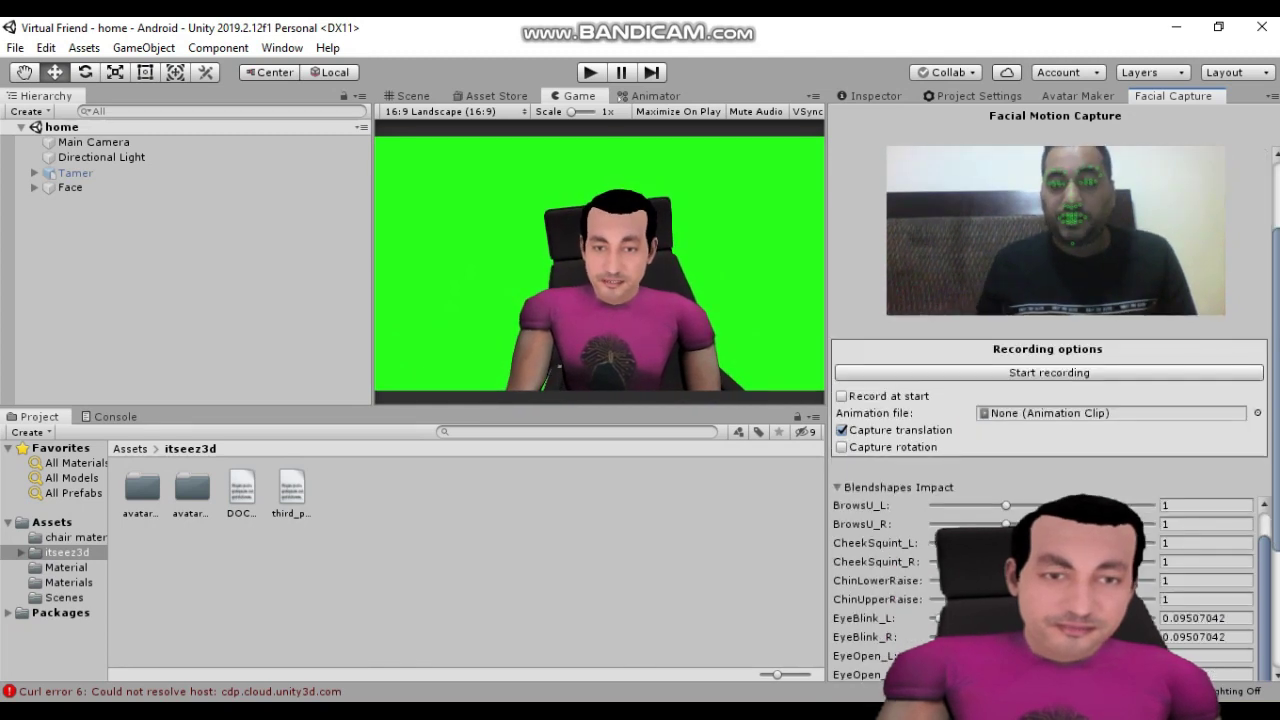
scroll(1050, 400, up, 3)
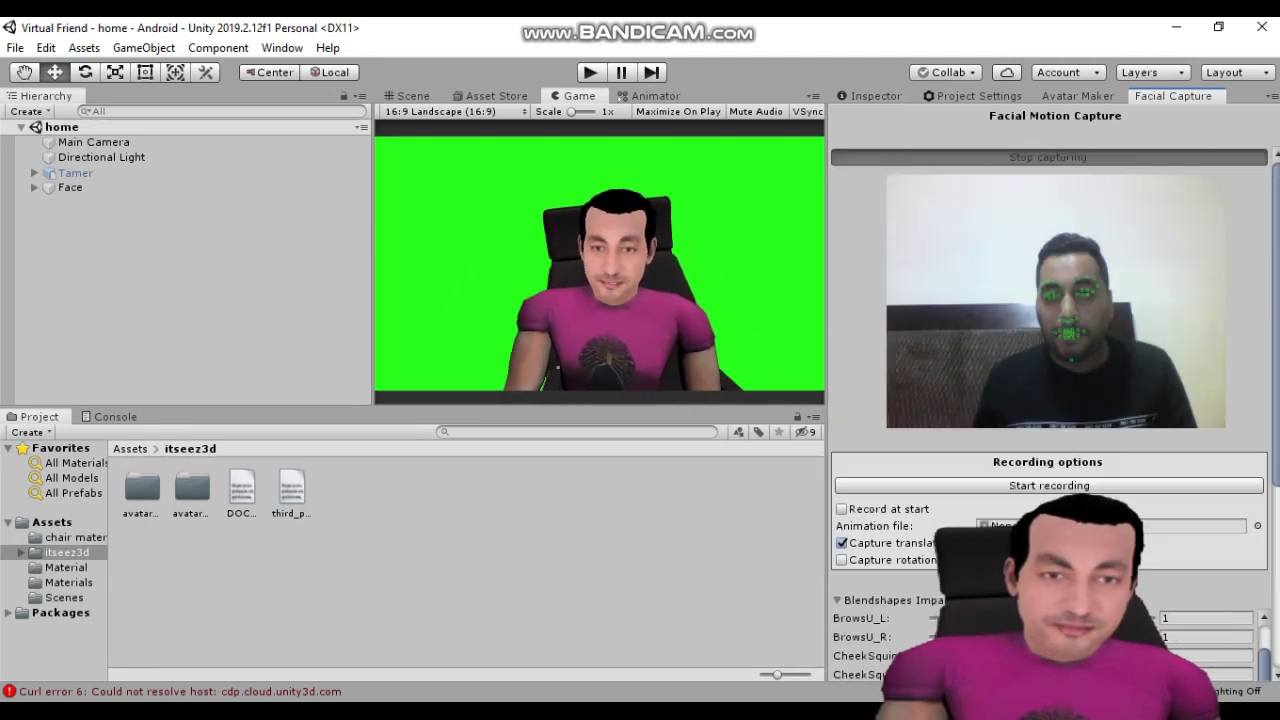
scroll(1050, 400, down, 3)
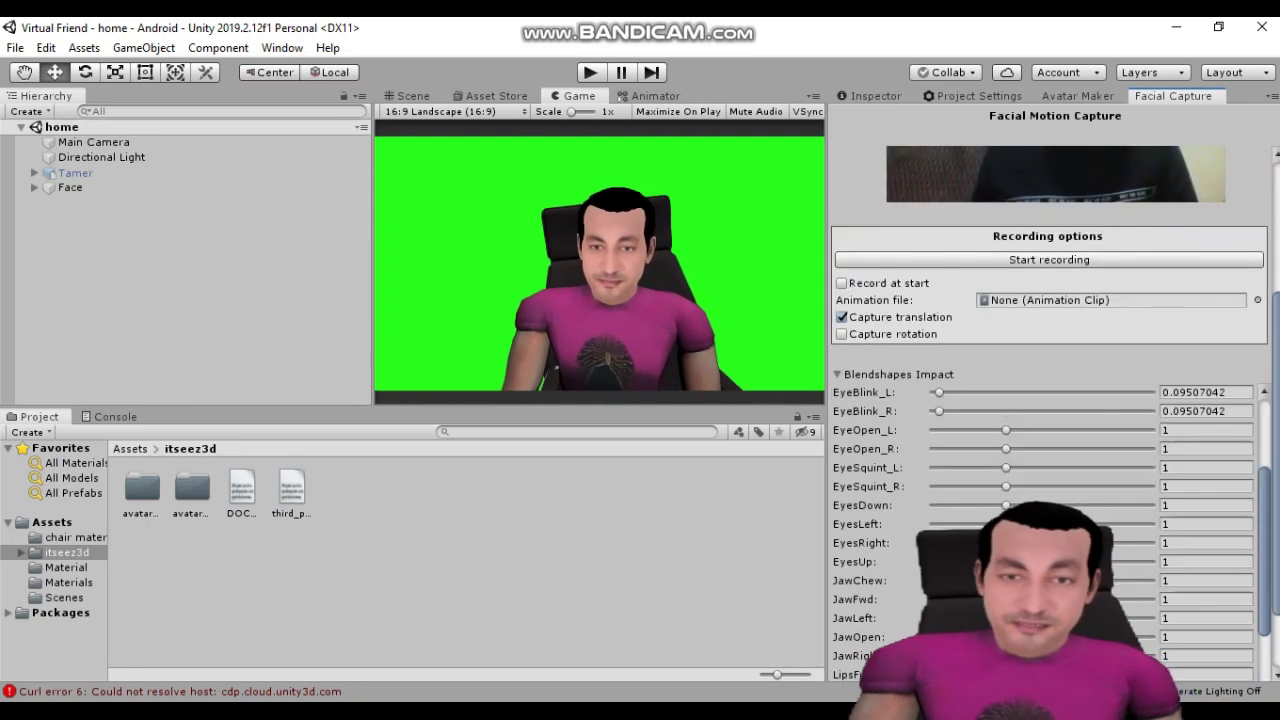
- Recheck the facial capture settings, then show Avatar Maker's list of generated avatars
click(1077, 95)
click(1173, 95)
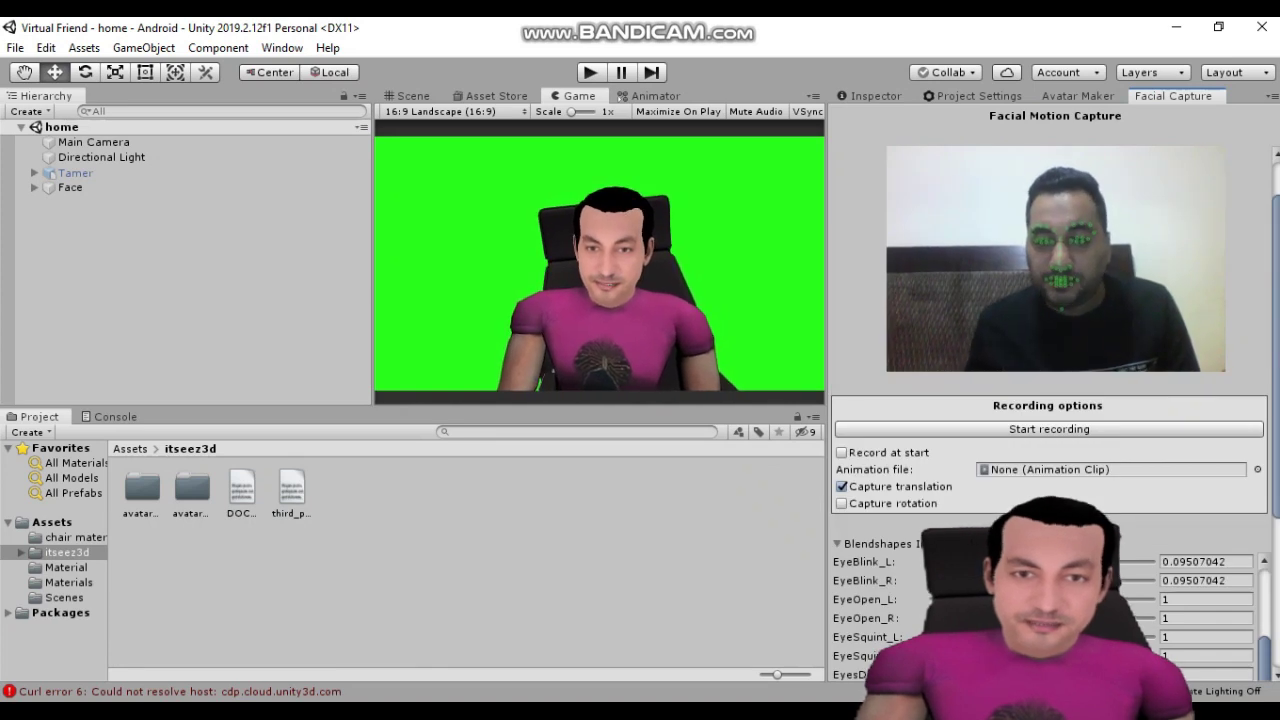
scroll(1050, 400, down, 3)
scroll(1040, 550, up, 5)
scroll(1040, 550, up, 5)
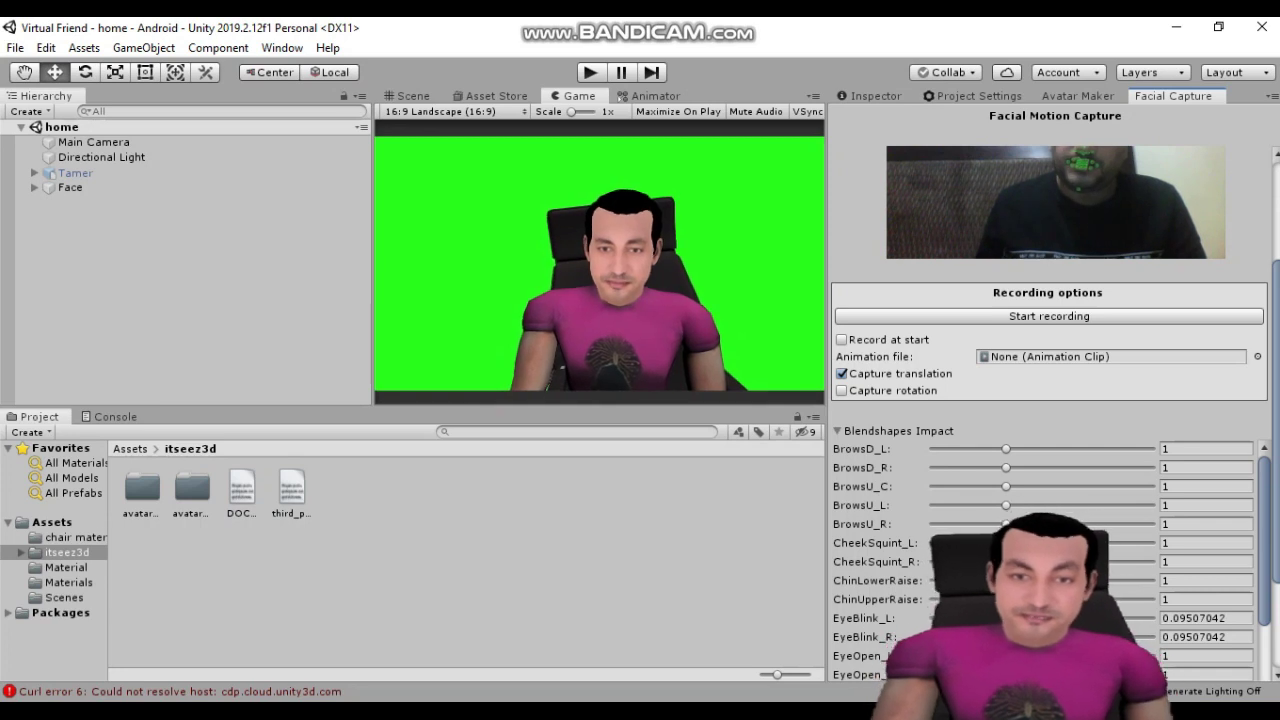
click(1077, 95)
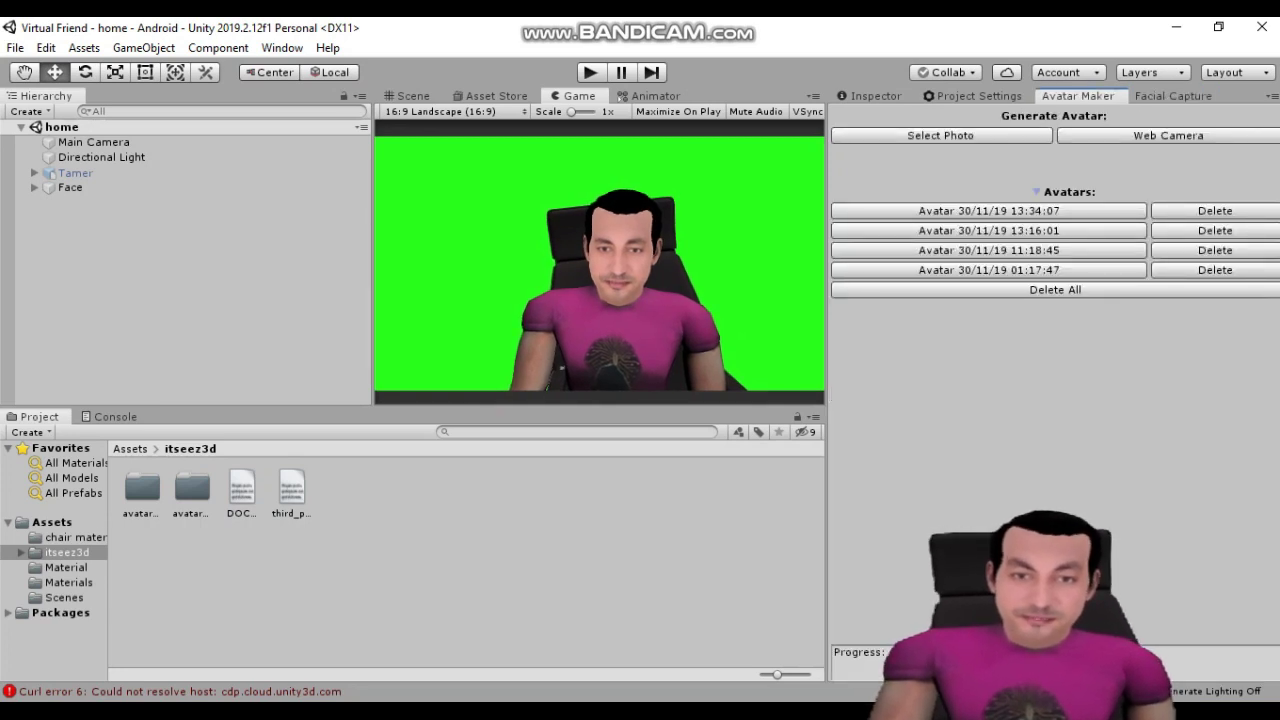
- Add the 30/11/19 13:34:07 avatar to the scene and slide its head left
click(988, 210)
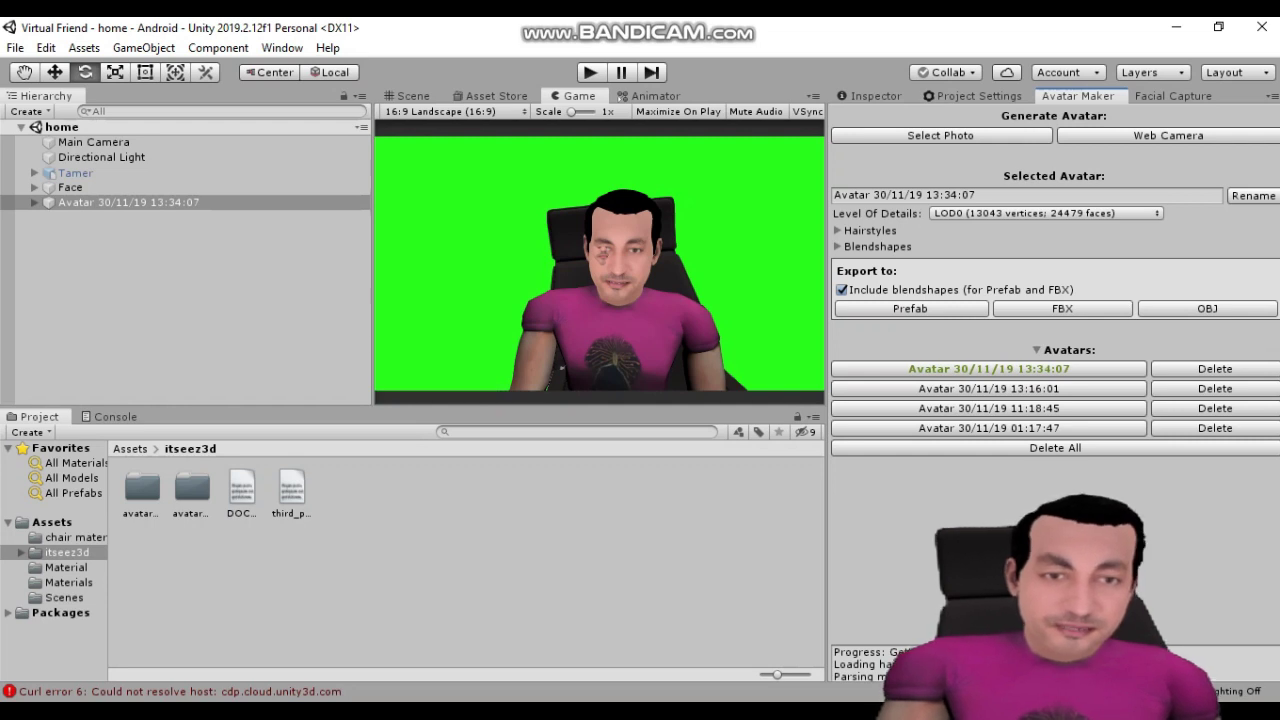
key(ctrl+1)
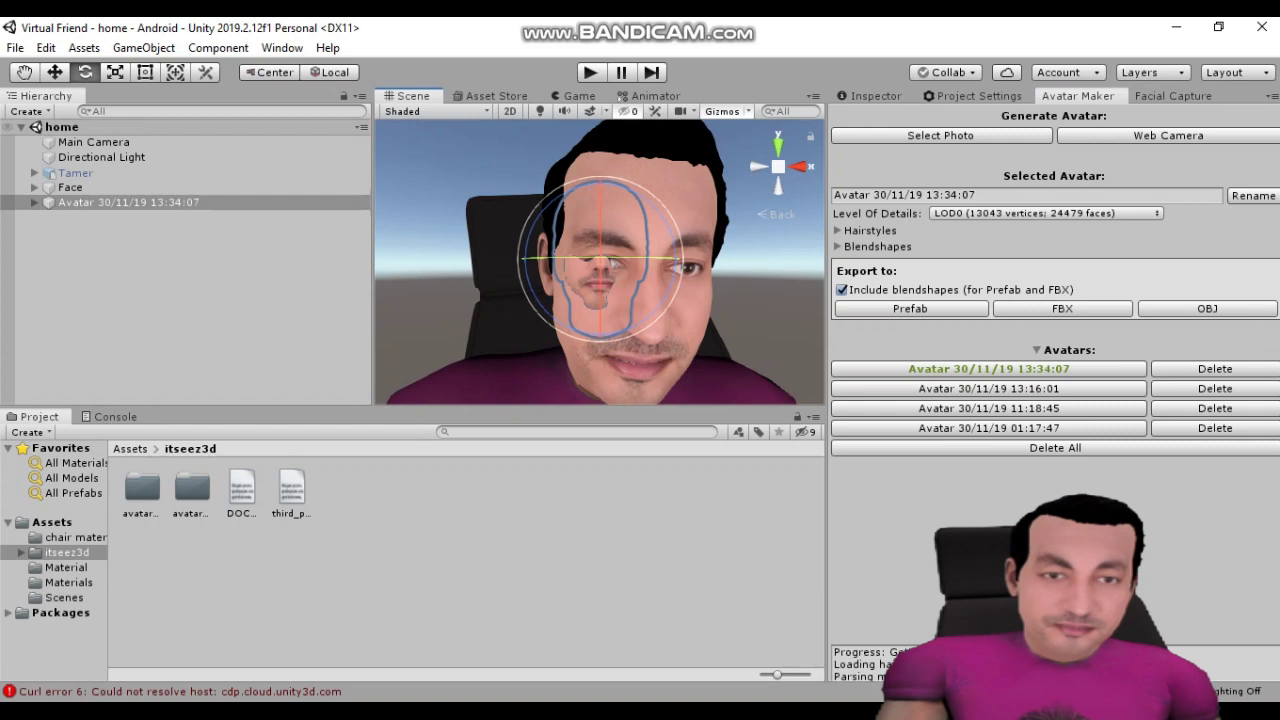
key(w)
drag(672, 260, 542, 260)
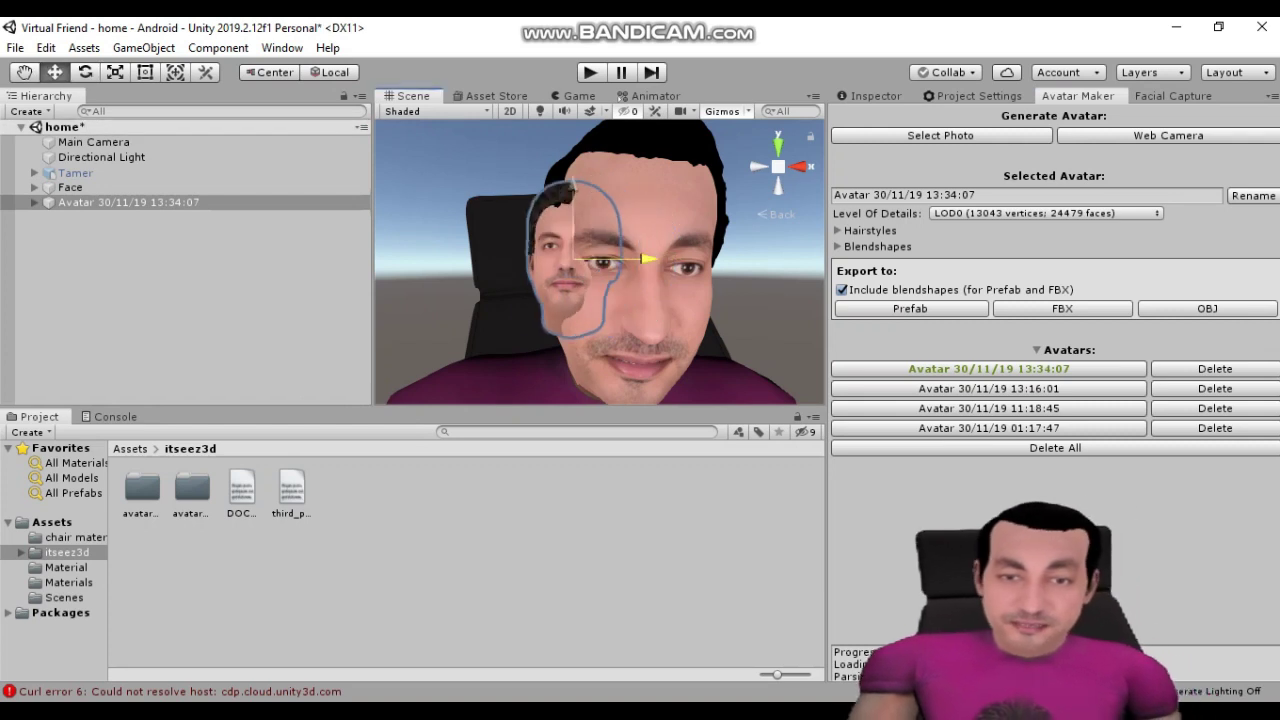
- Delete the added 13:34:07 avatar and select Tamer in the Hierarchy
key(Delete)
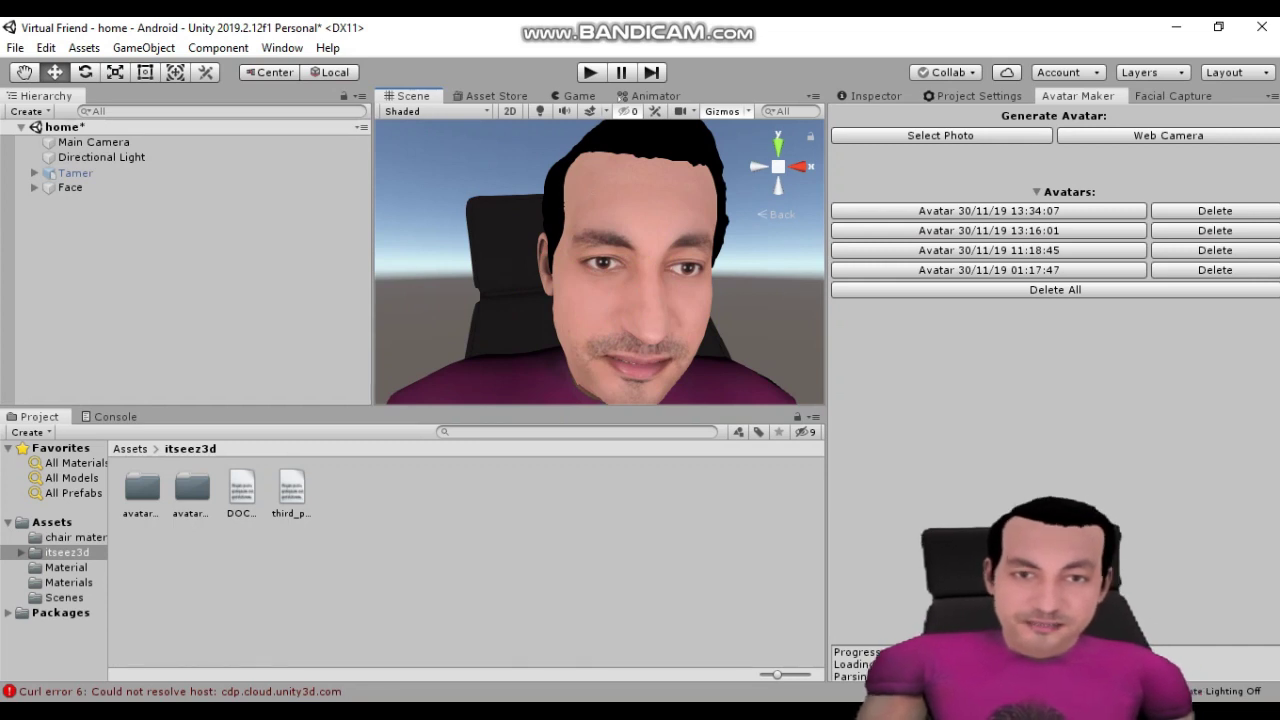
key(ctrl+9)
key(ctrl+1)
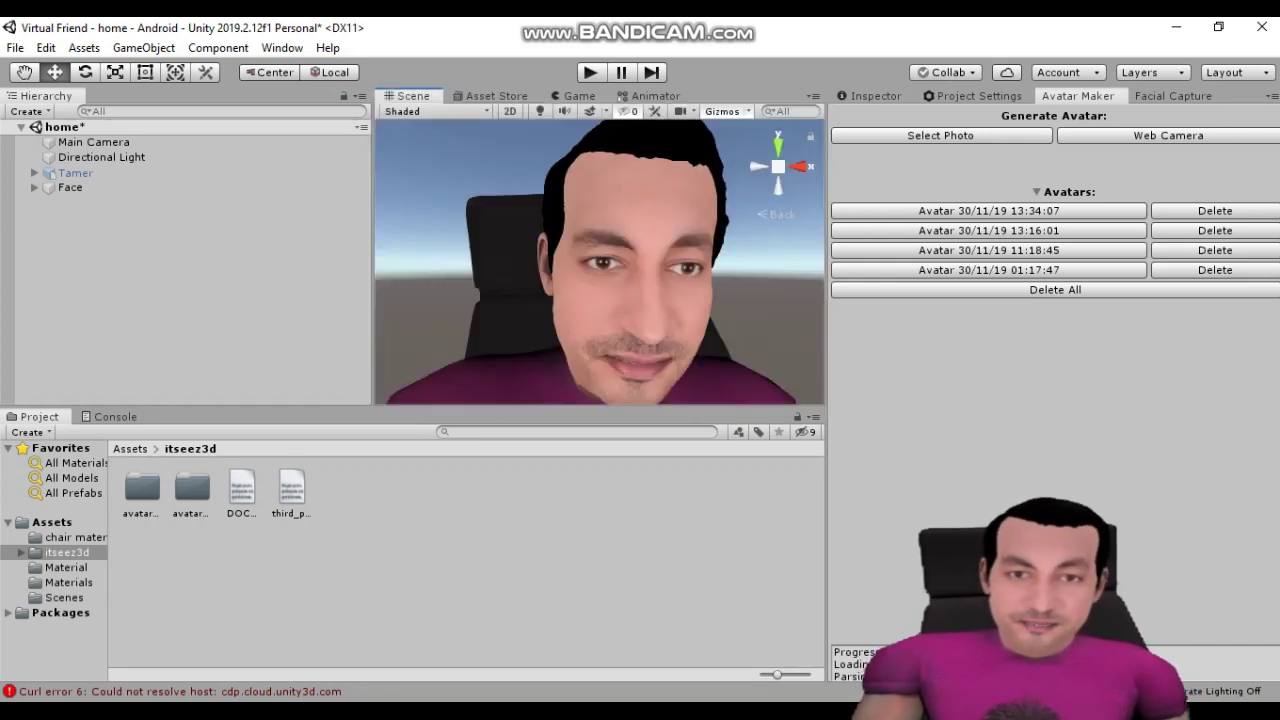
click(75, 173)
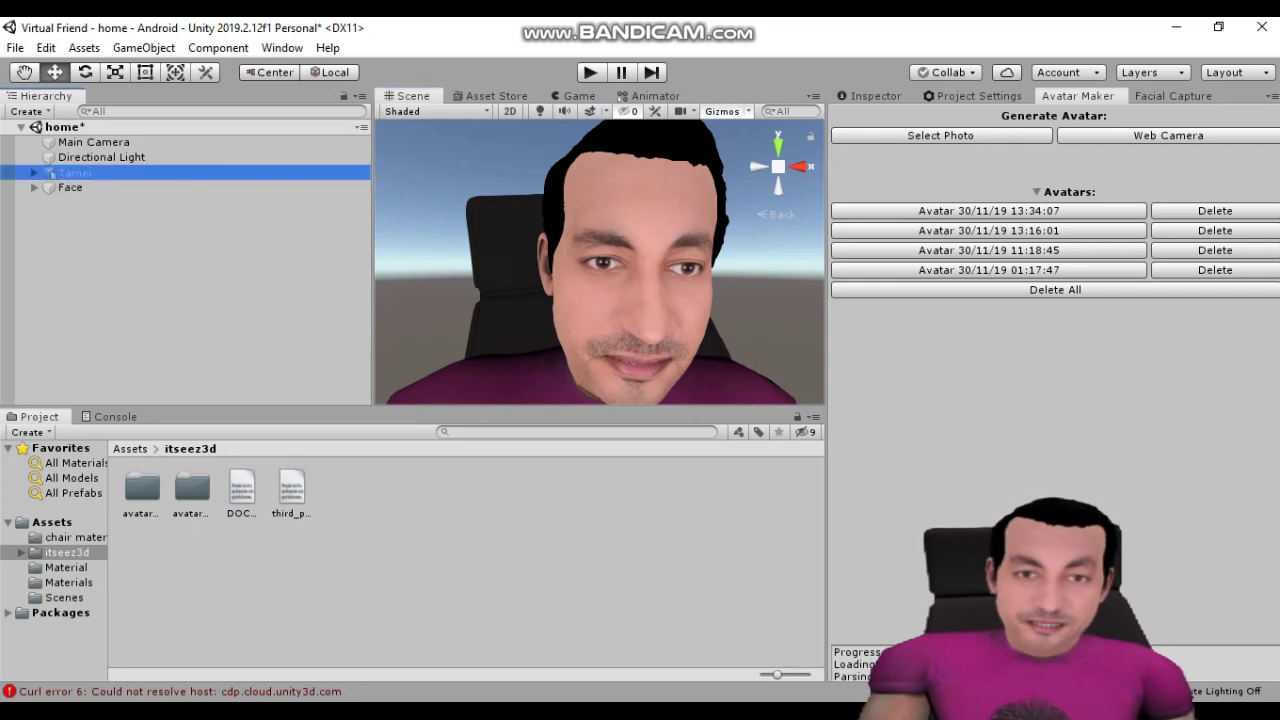
- Activate the Tamer character and deactivate the separate Face object
key(ctrl+3)
key(alt+shift+a)
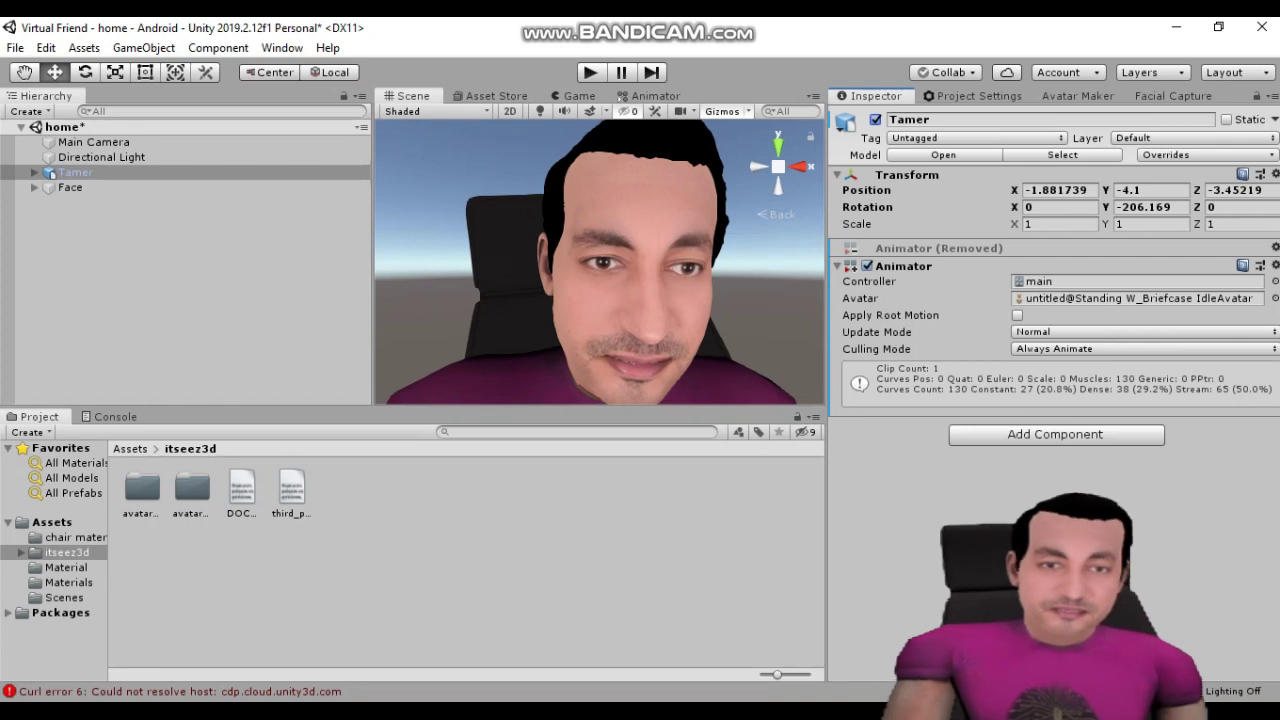
click(70, 187)
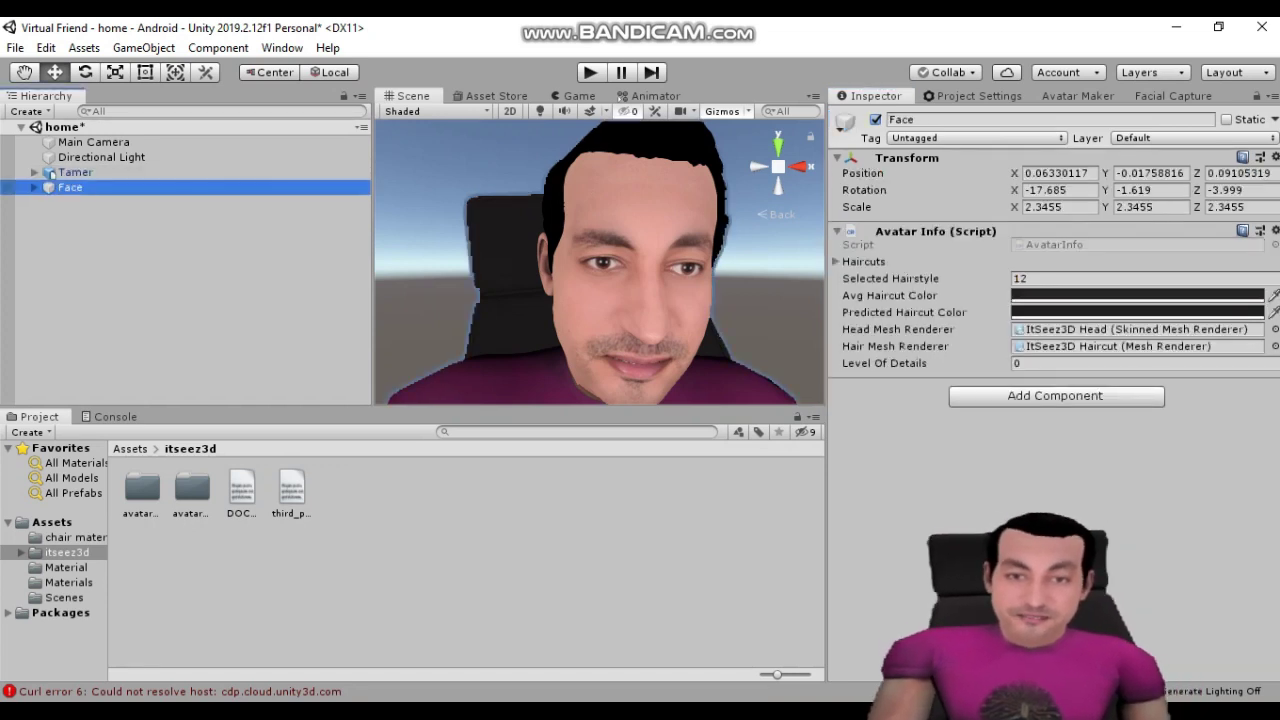
key(alt+shift+a)
- Select Tamer and frame him full-body in the Scene view
click(50, 174)
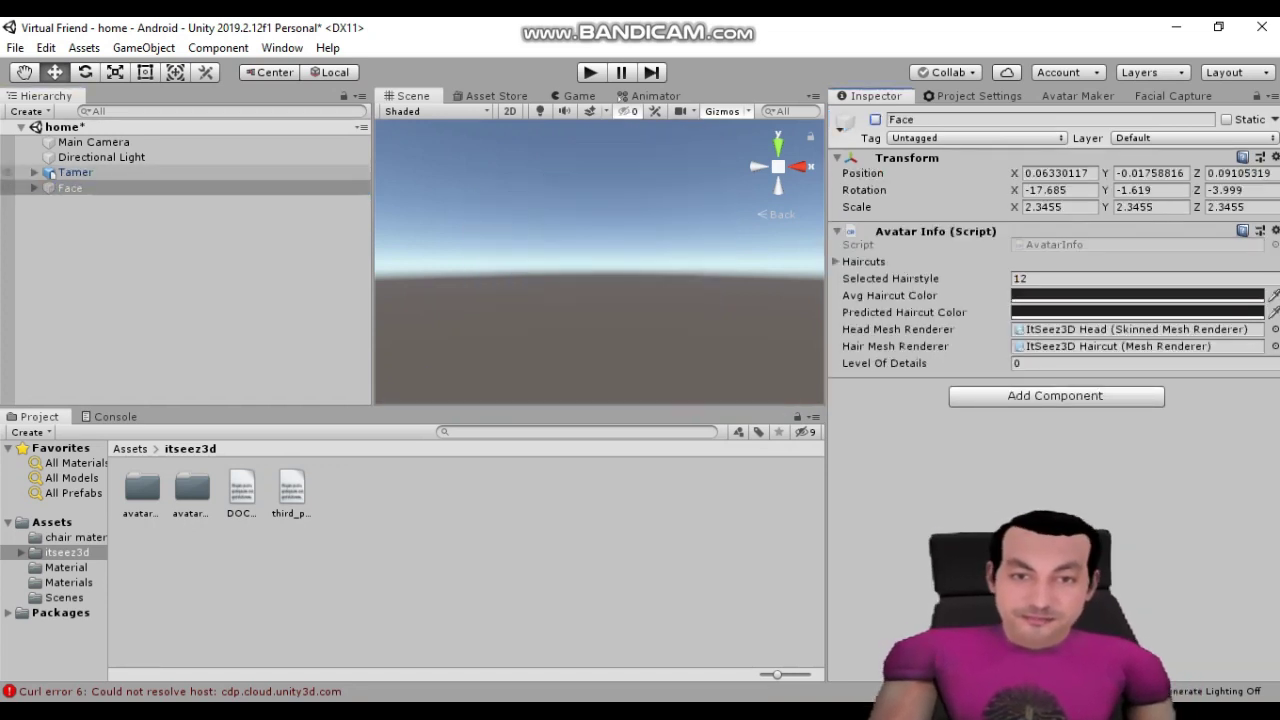
scroll(600, 260, up, 1)
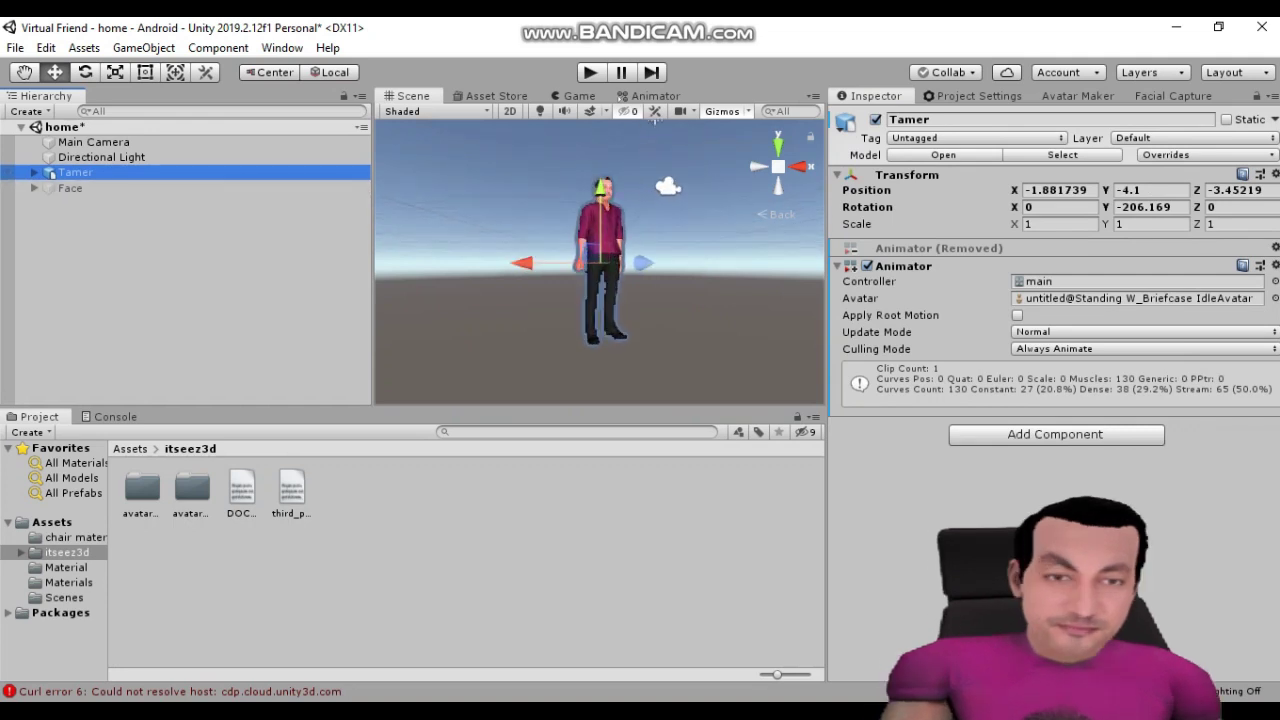
scroll(600, 260, up, 2)
scroll(600, 260, up, 2)
scroll(600, 260, up, 3)
key(f)
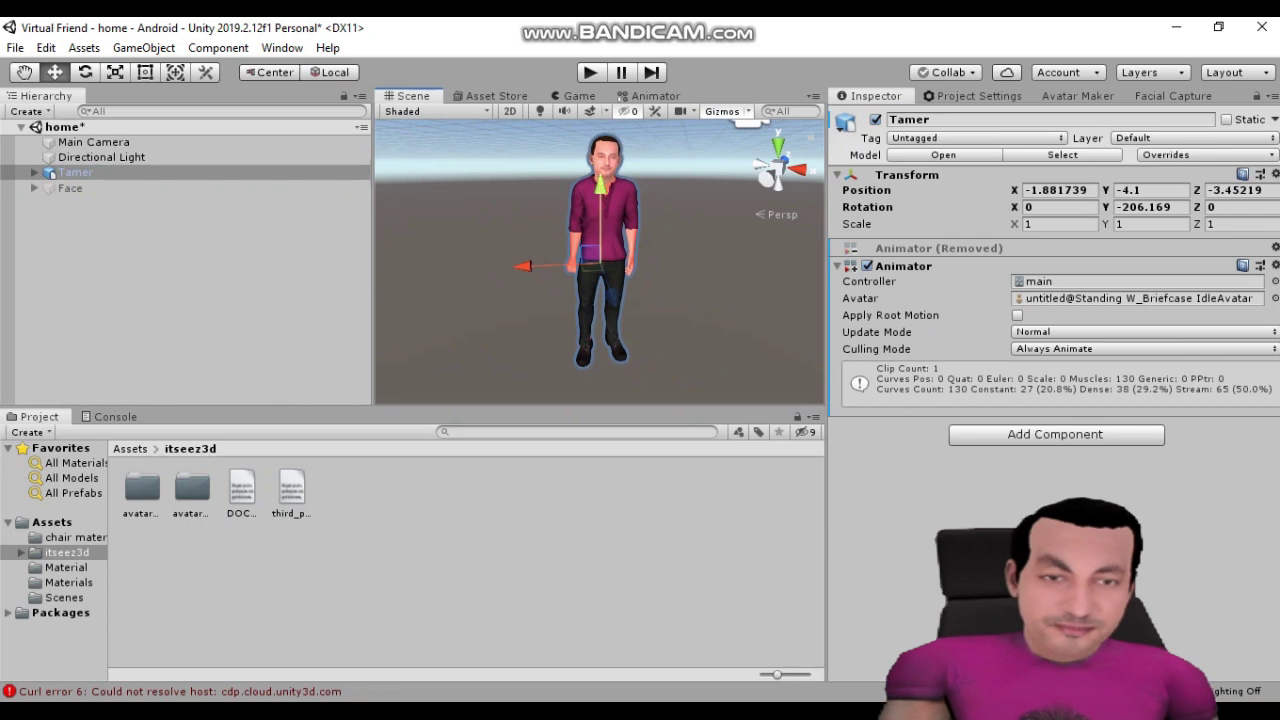
- Run a quick Play test of the scene, then select Main Camera
key(ctrl+p)
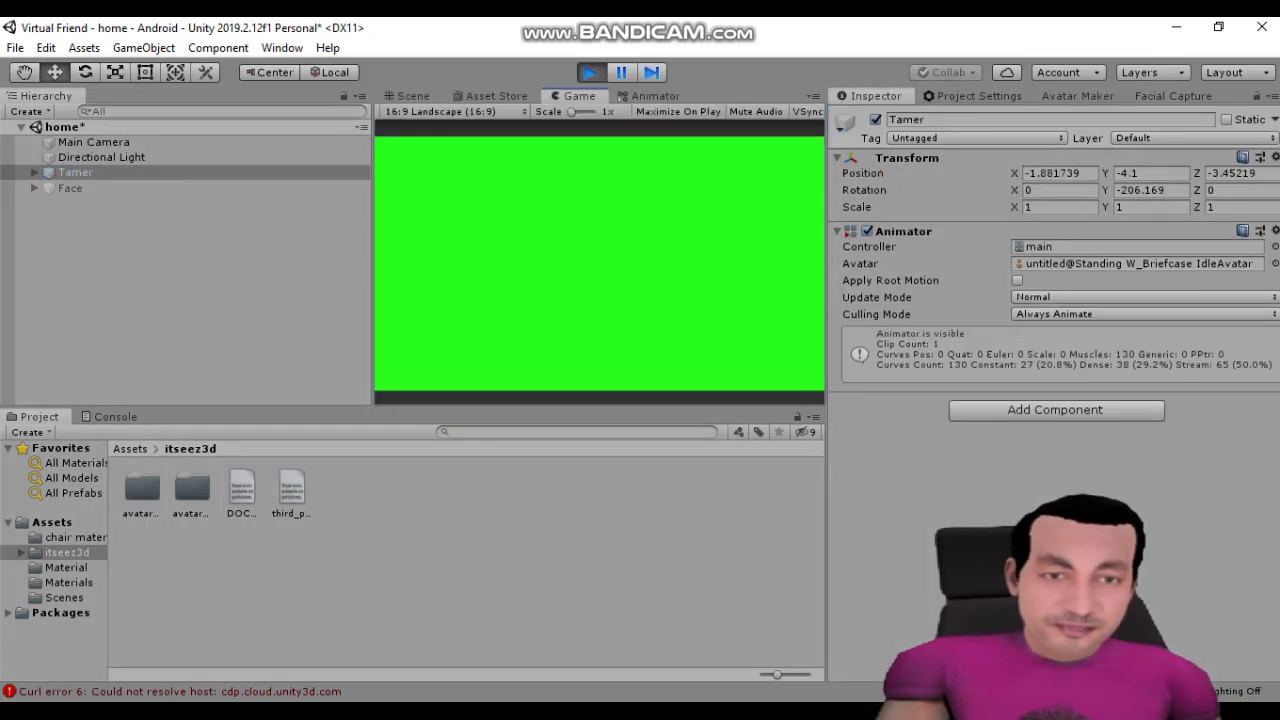
key(ctrl+p)
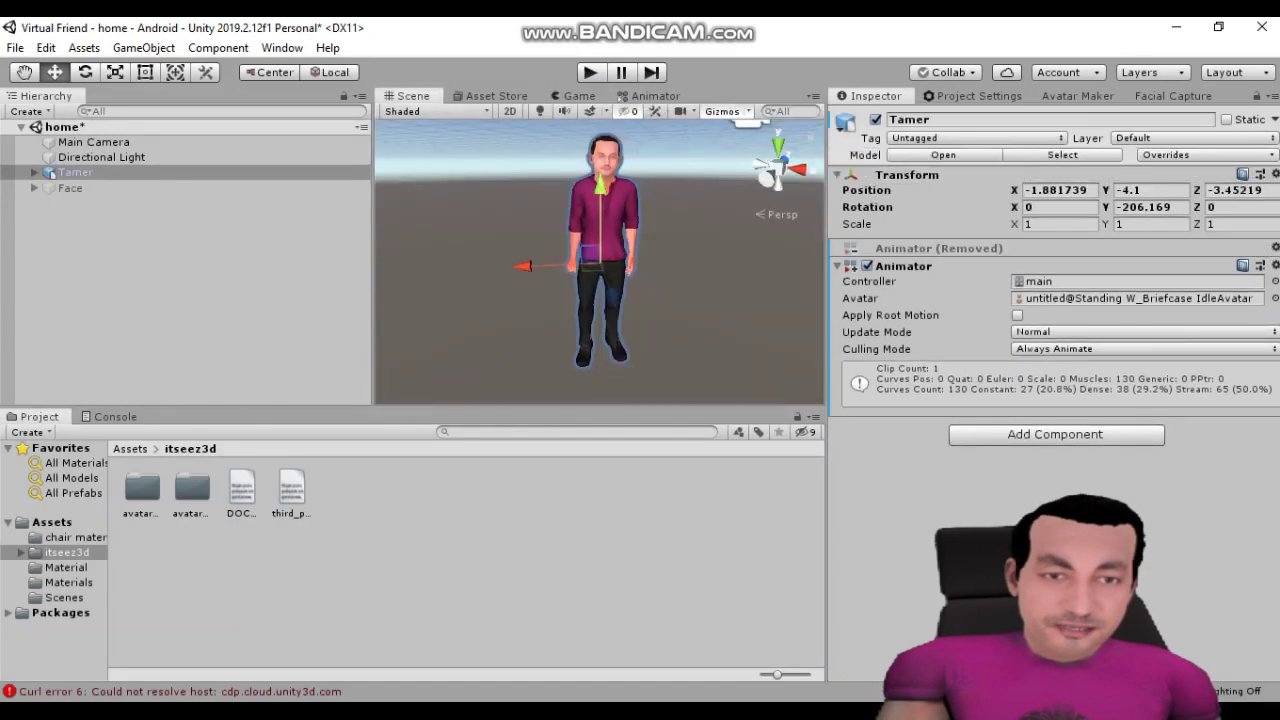
click(93, 142)
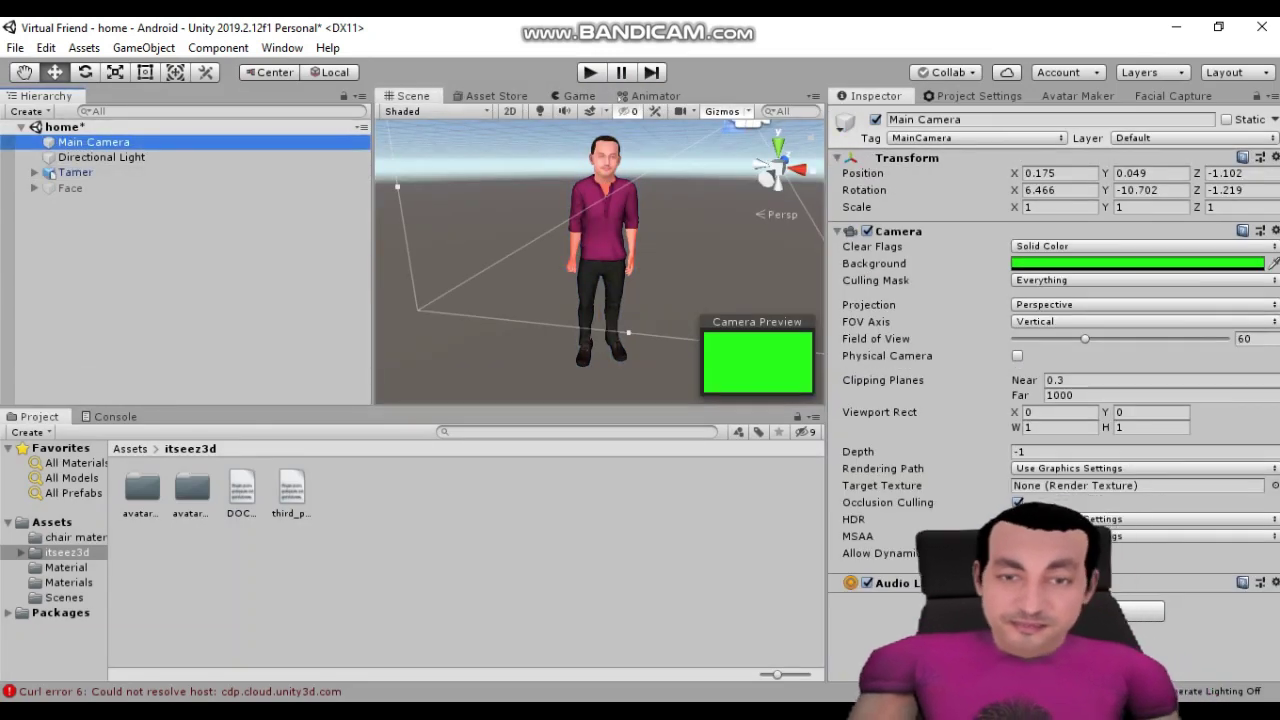
- Reposition Main Camera and narrow its field of view to 23.5
key(f)
drag(608, 258, 550, 352)
drag(1085, 338, 1041, 338)
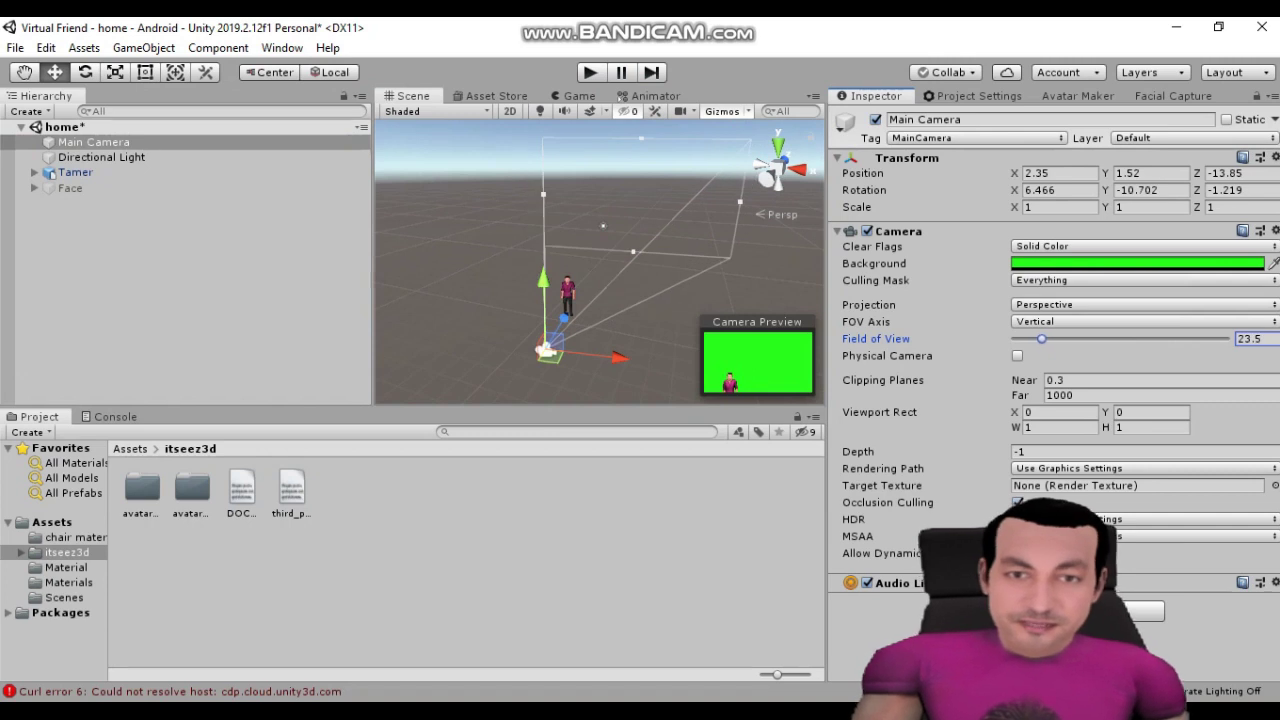
mouse_move(564, 318)
mouse_down()
mouse_move(574, 300)
mouse_move(557, 298)
mouse_up()
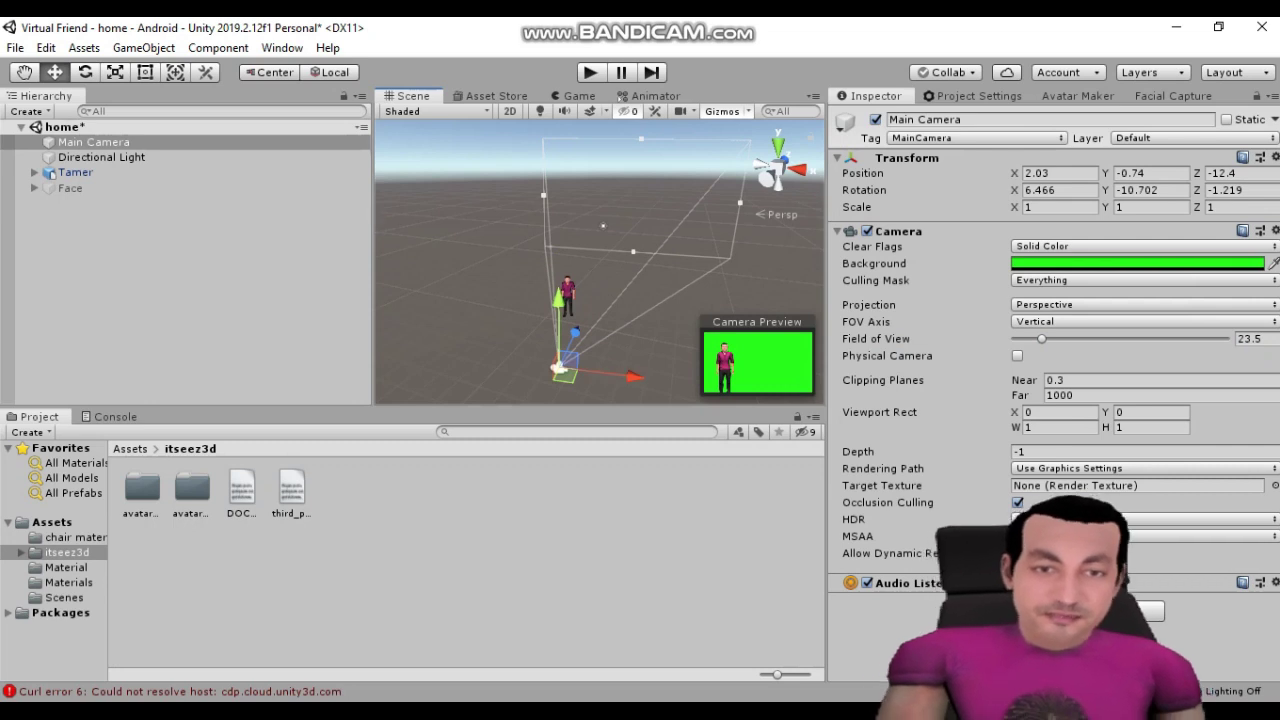
- Move Tamer to X -0.73, Z -4.77 and check the Game view framing
click(75, 172)
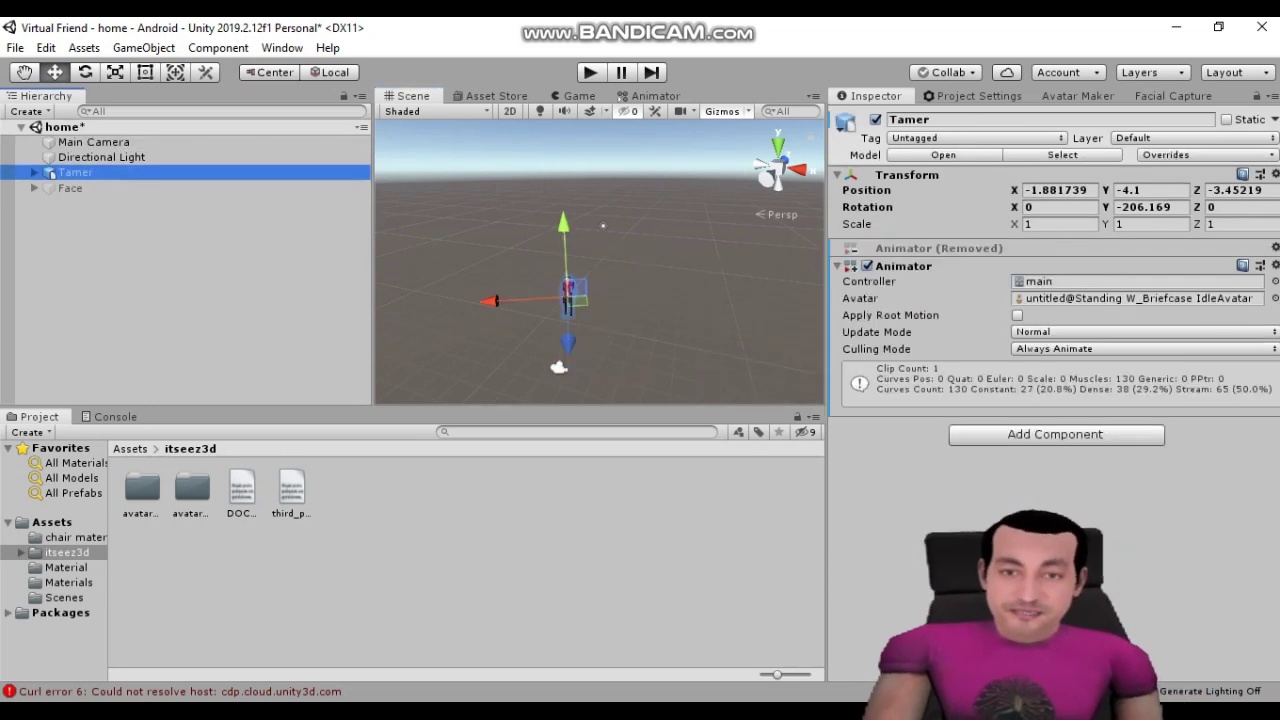
drag(578, 303, 576, 318)
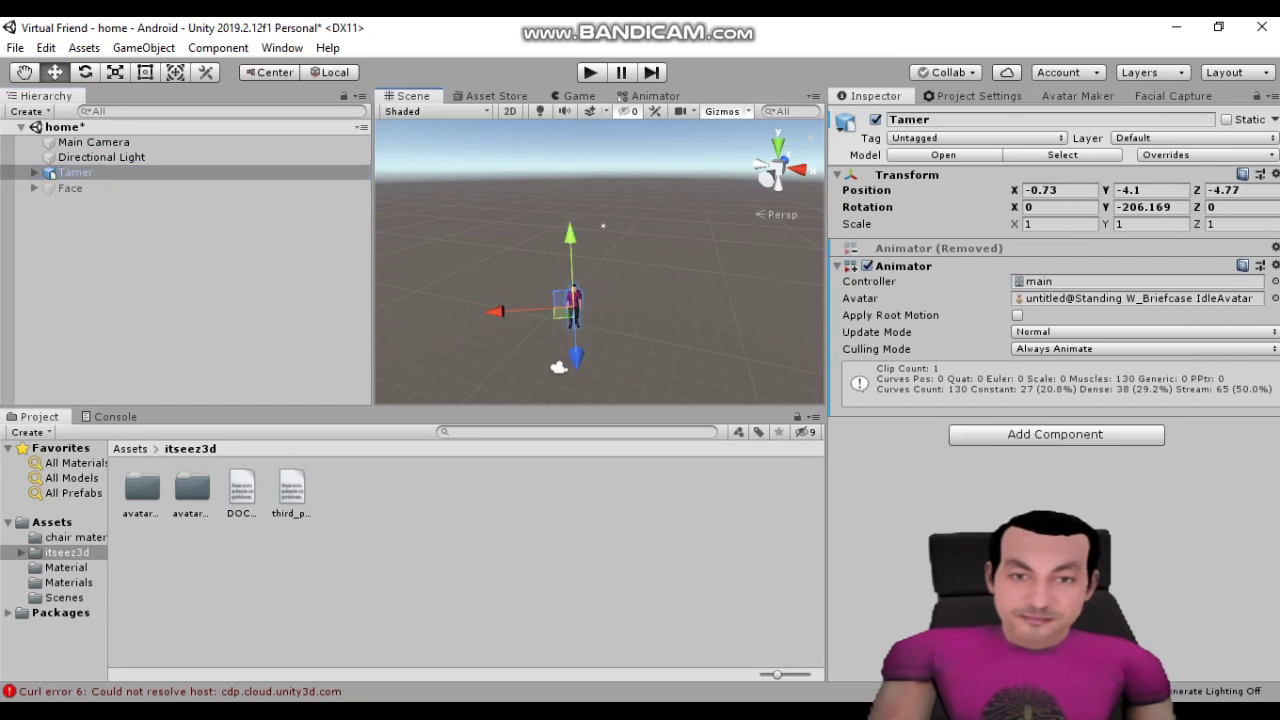
key(ctrl+2)
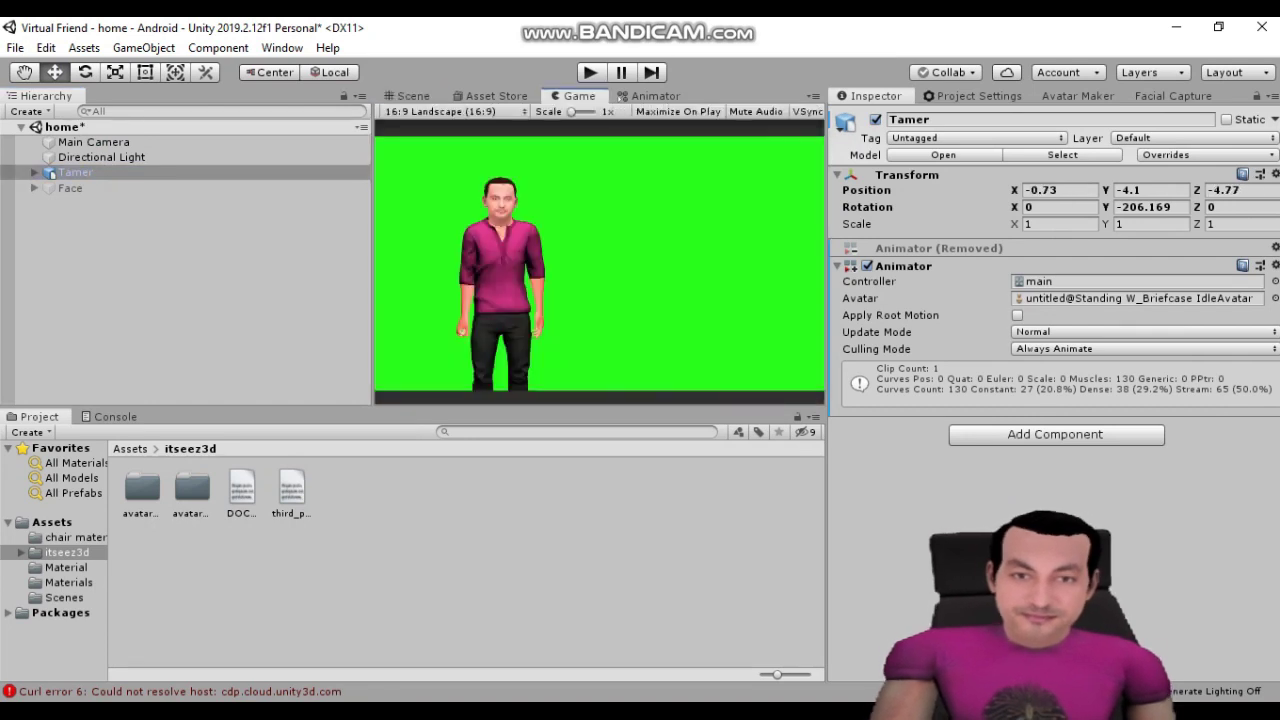
- Play the scene to watch Tamer's idle animation on green, then return to Scene view
key(ctrl+p)
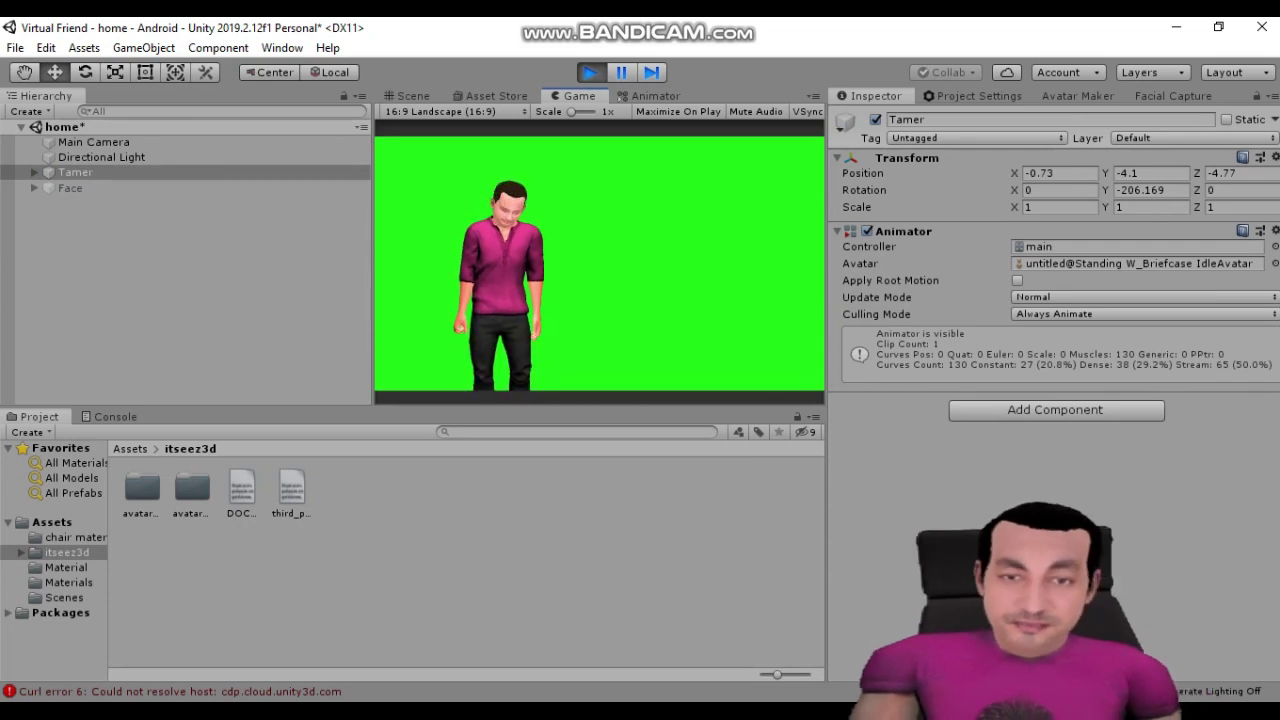
key(ctrl+1)
double_click(75, 172)
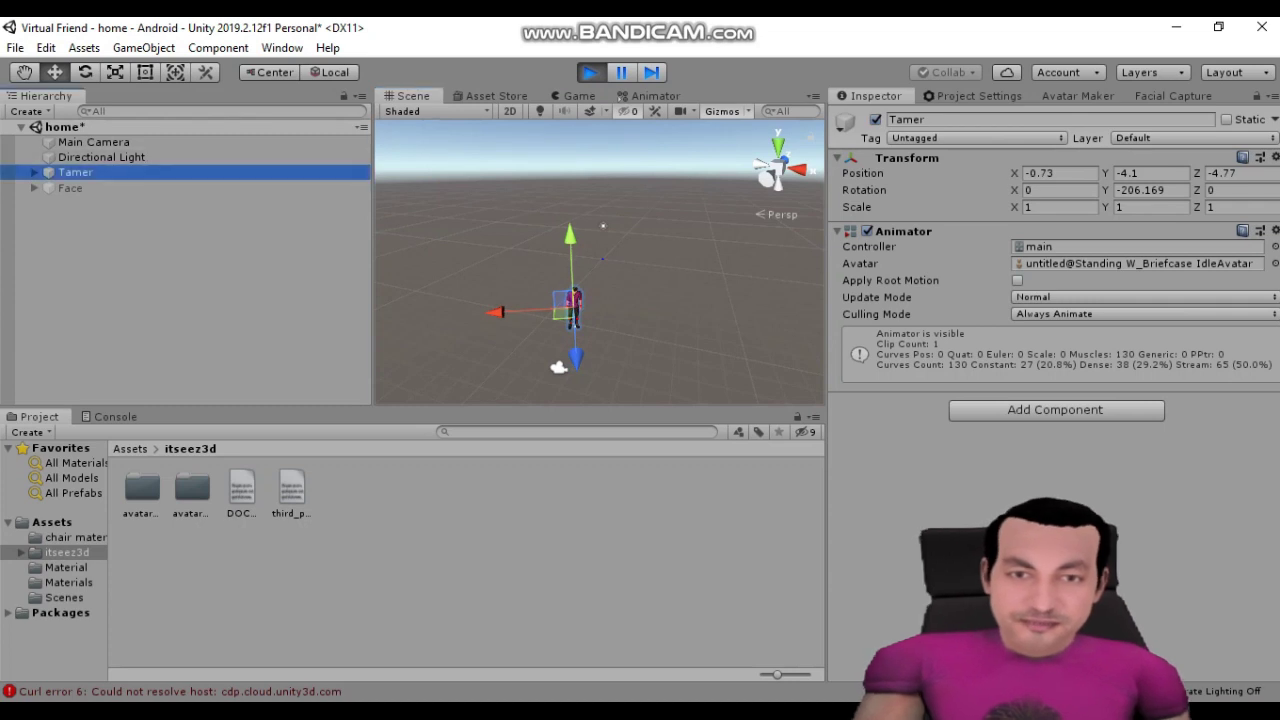
scroll(600, 260, up, 5)
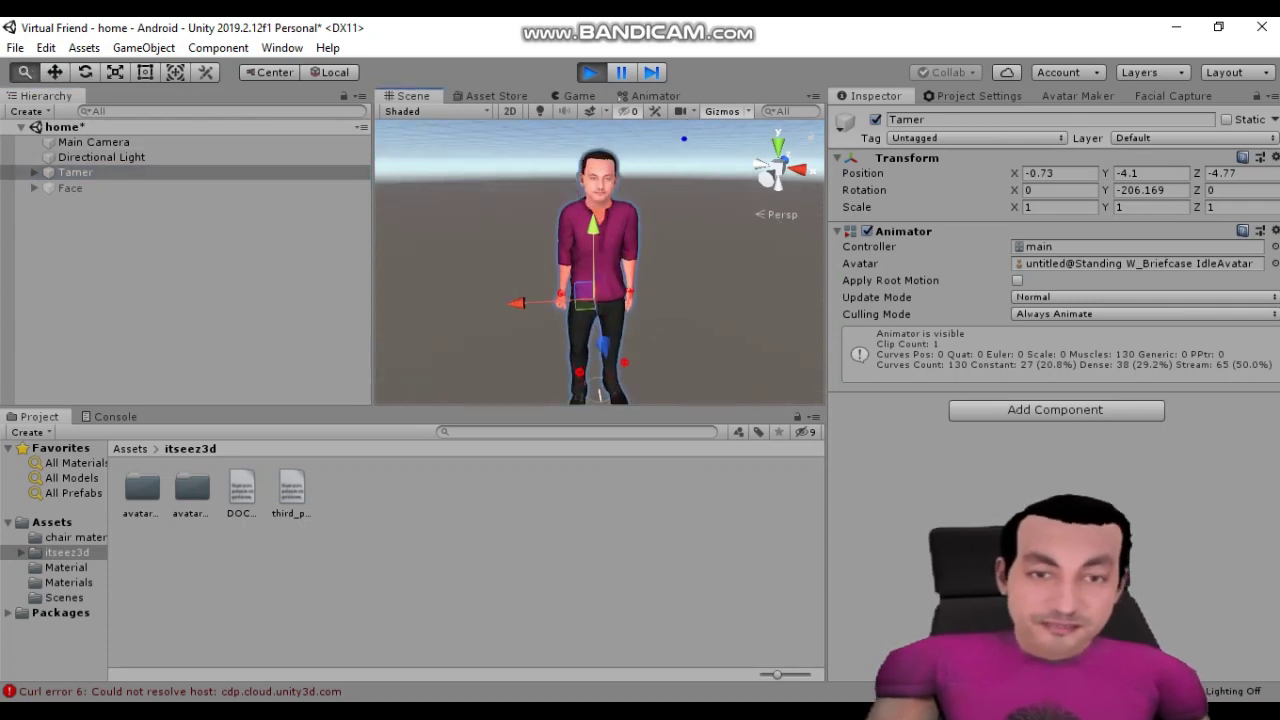
scroll(600, 260, up, 3)
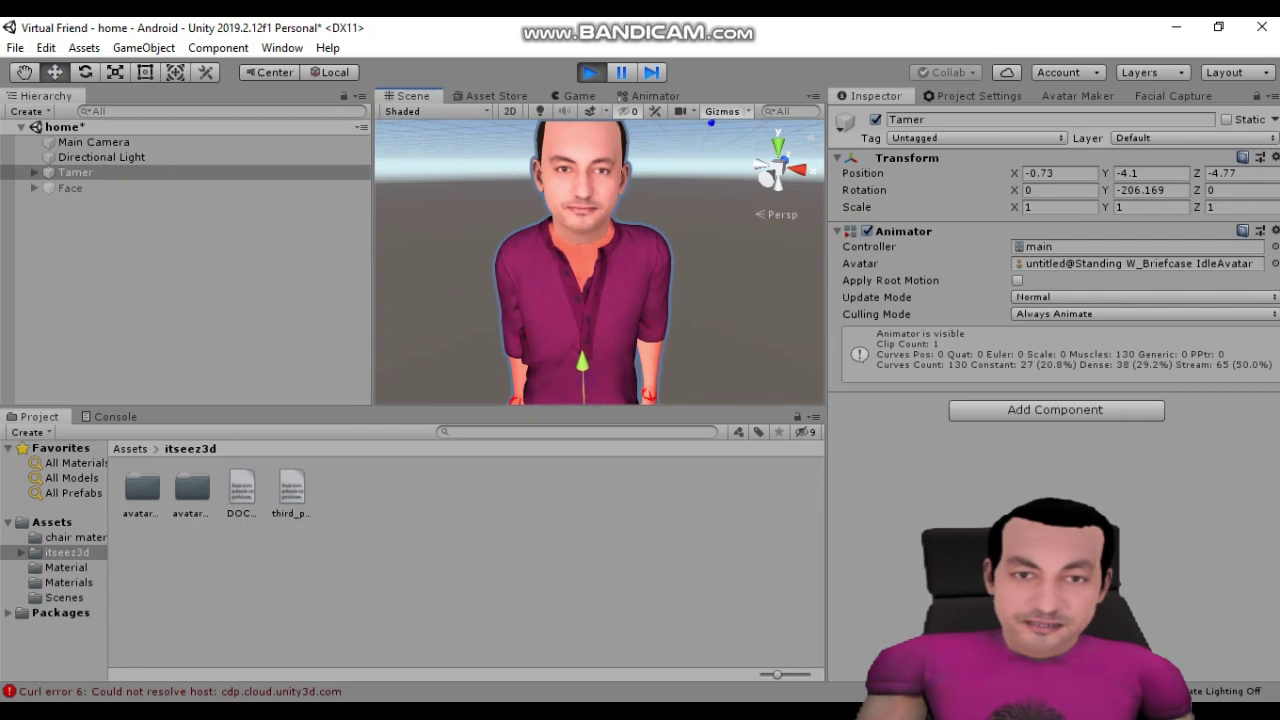
alt+drag(600, 260, 520, 260)
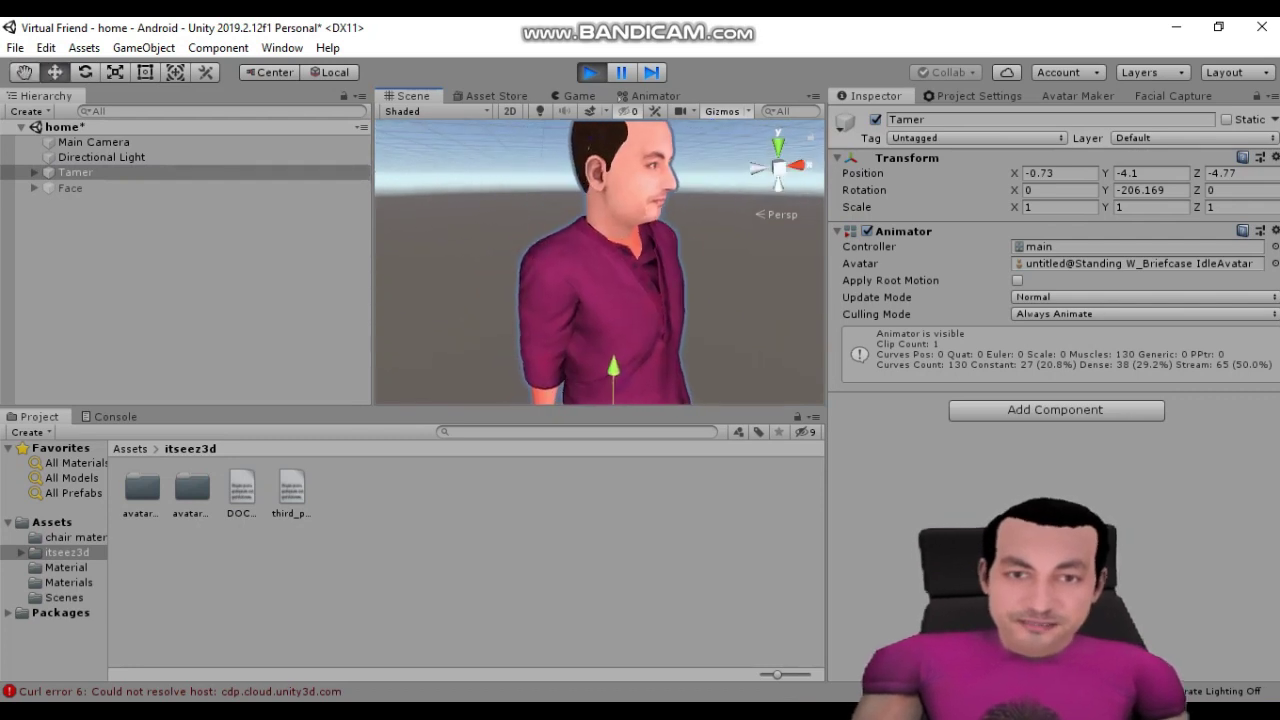
alt+drag(600, 260, 520, 280)
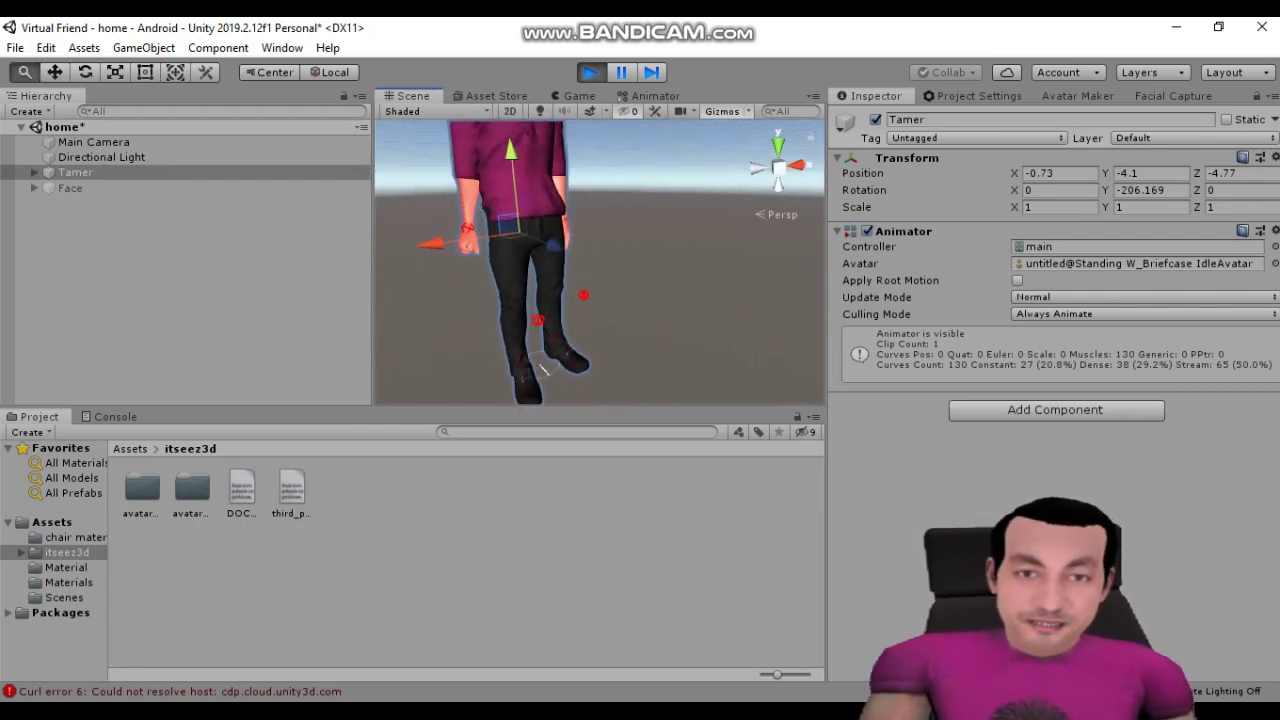
alt+right_drag(520, 280, 540, 250)
scroll(600, 260, down, 3)
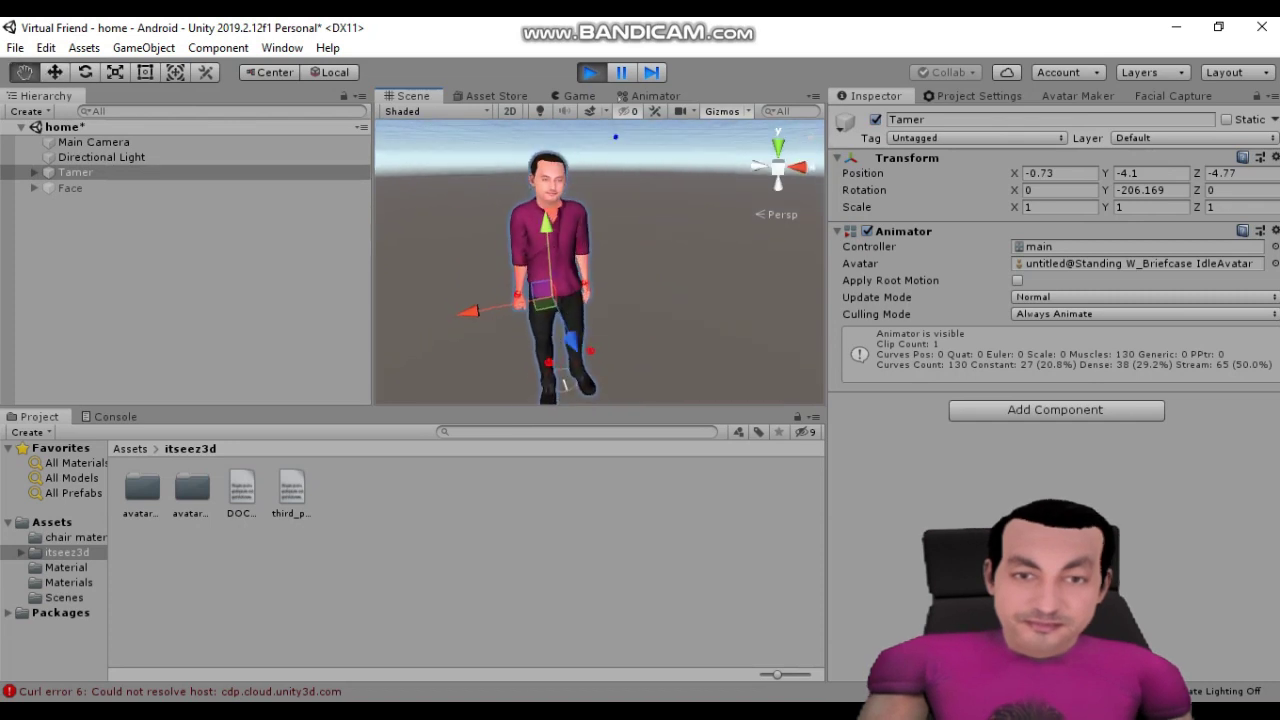
alt+drag(600, 260, 600, 290)
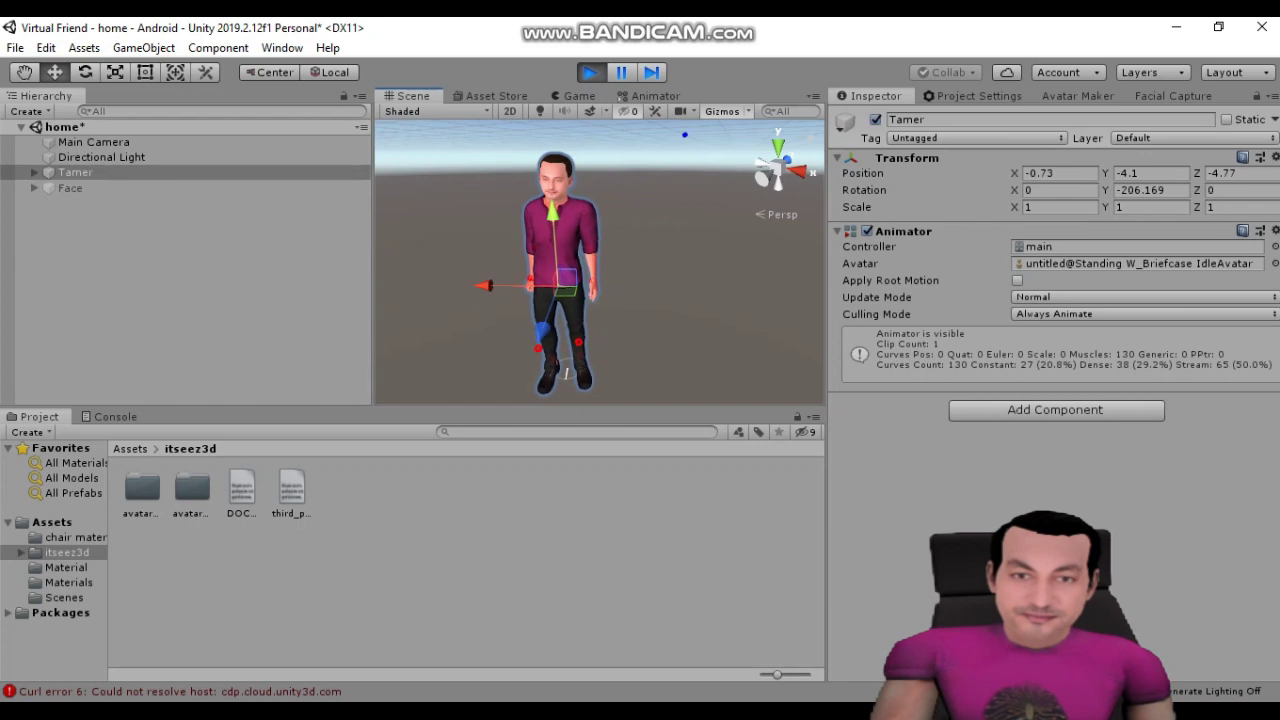
- Show the Console and clear the repeated Curl error 6 messages
key(ctrl+shift+c)
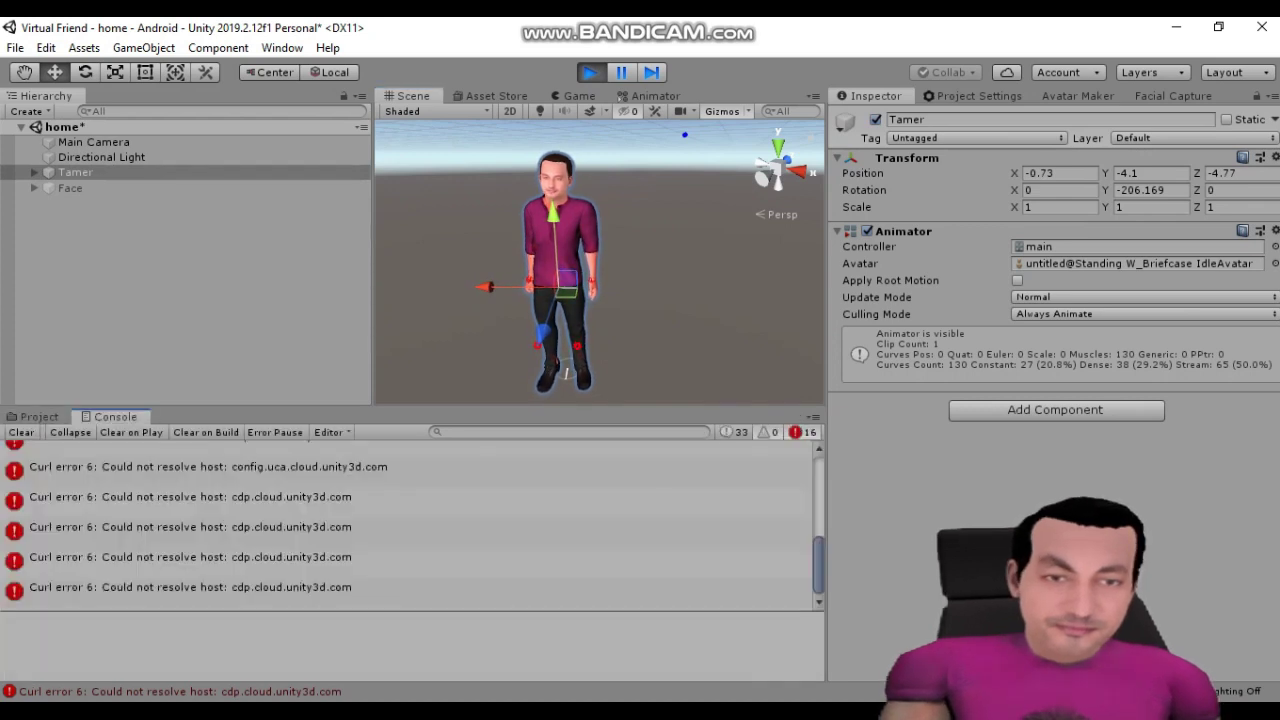
click(21, 432)
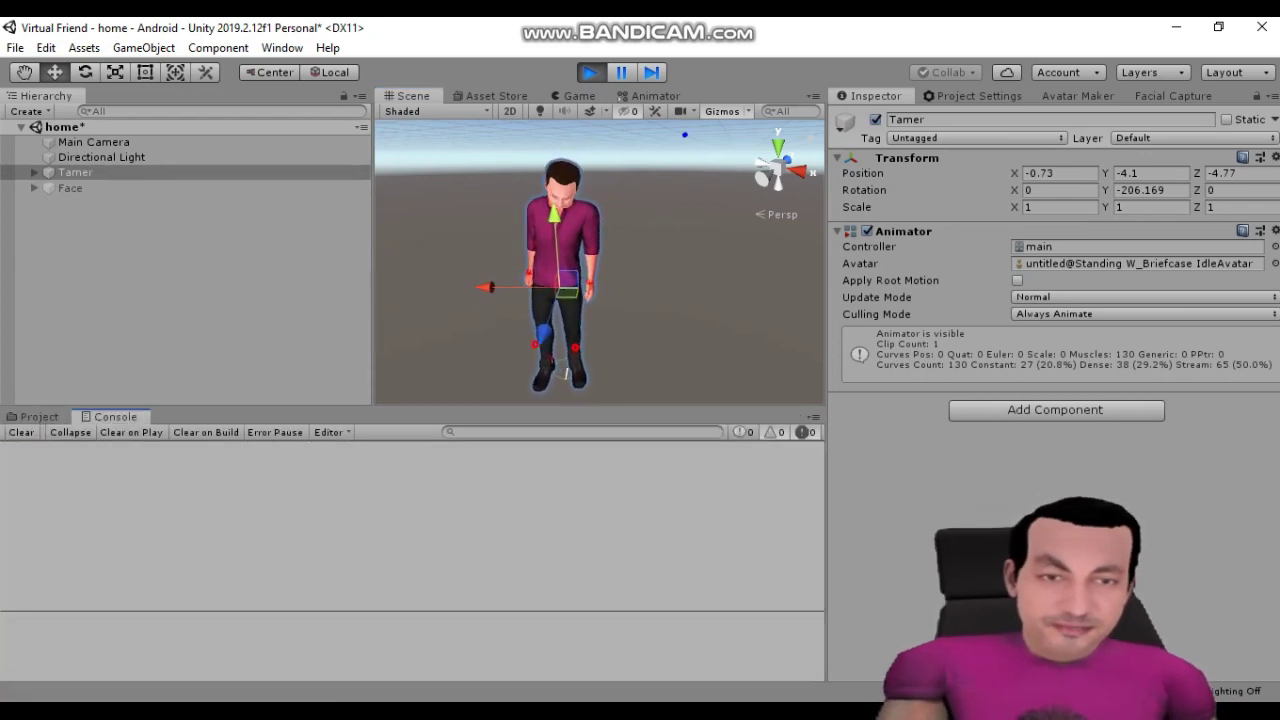